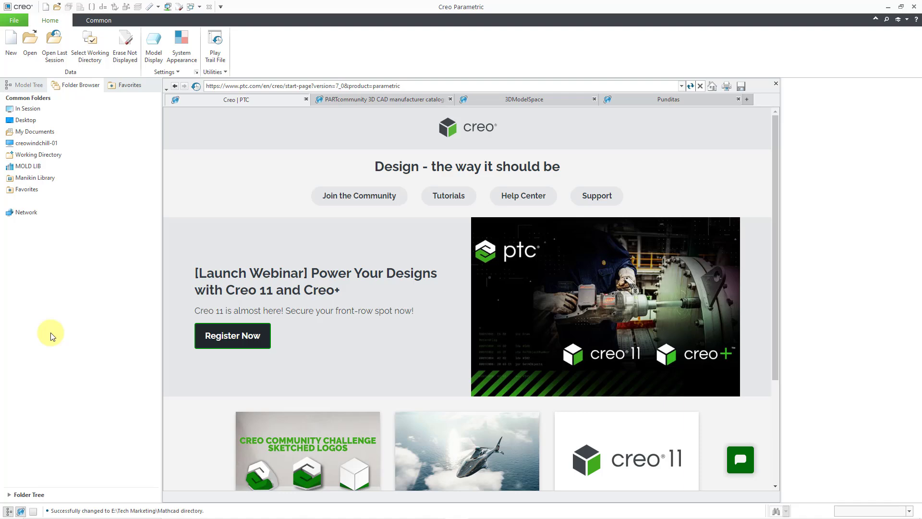
Create a new solid part named tetrahedron_creo7 using the default template
{"action": "left_click", "coordinate": [15, 54]}
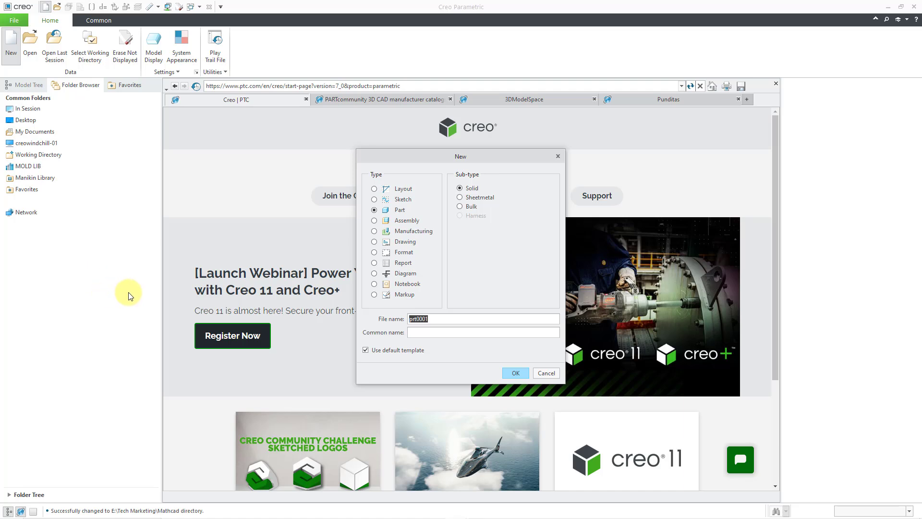
{"action": "type", "text": "tetrahedron"}
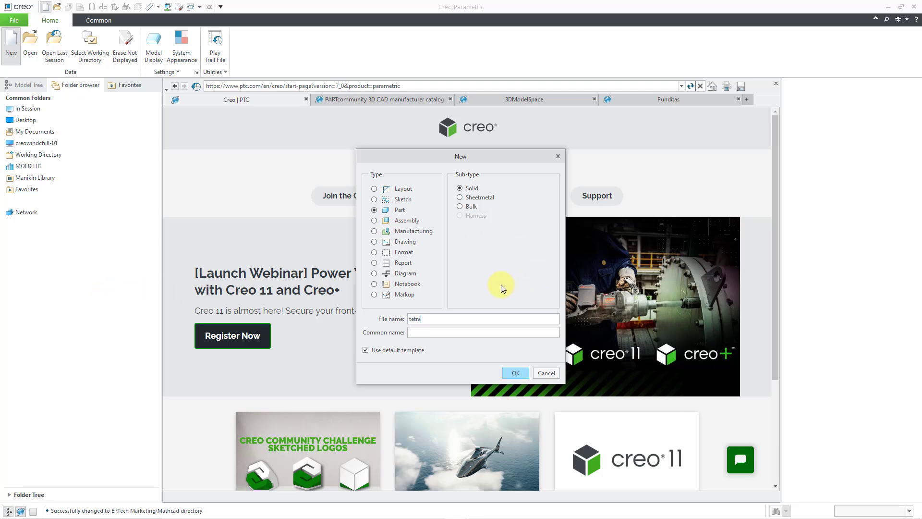
{"action": "type", "text": "_creo7"}
{"action": "left_click", "coordinate": [514, 373]}
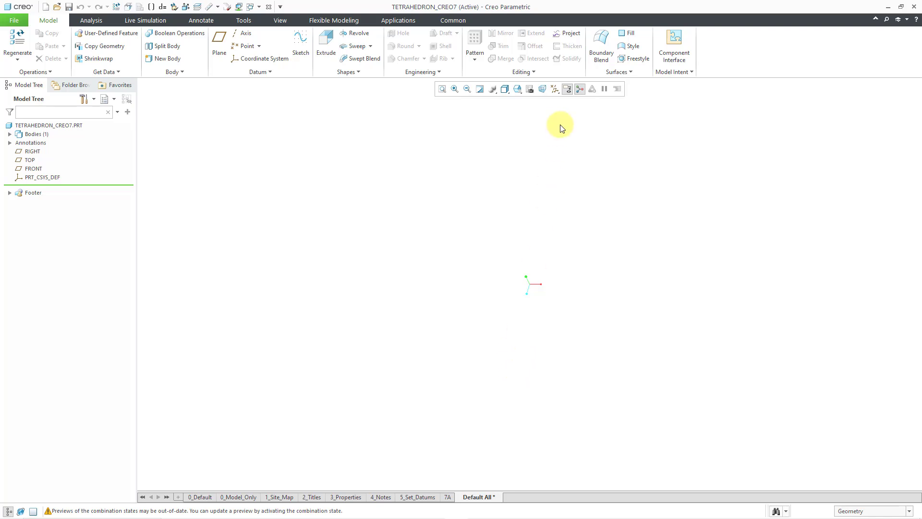
Show the datum planes and start a sketch on the TOP plane
{"action": "left_click", "coordinate": [554, 89]}
{"action": "left_click", "coordinate": [592, 142]}
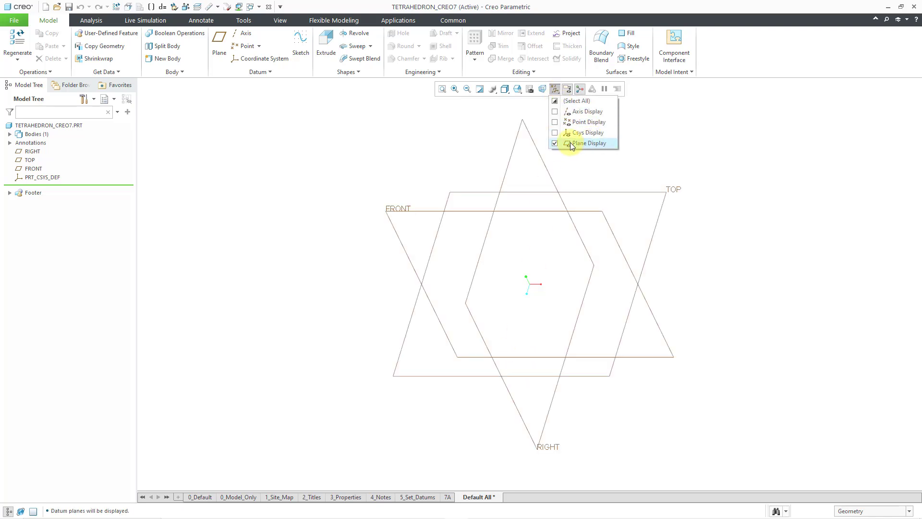
{"action": "left_click", "coordinate": [465, 192]}
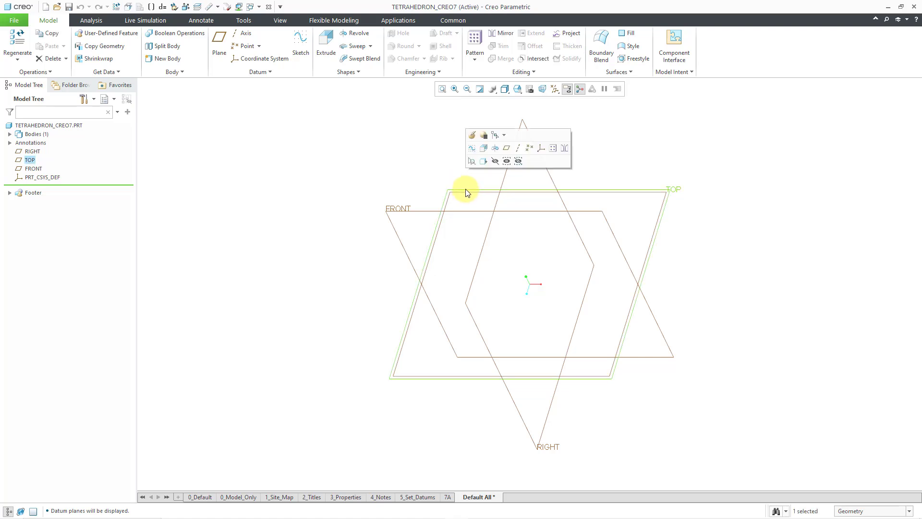
{"action": "left_click", "coordinate": [471, 151]}
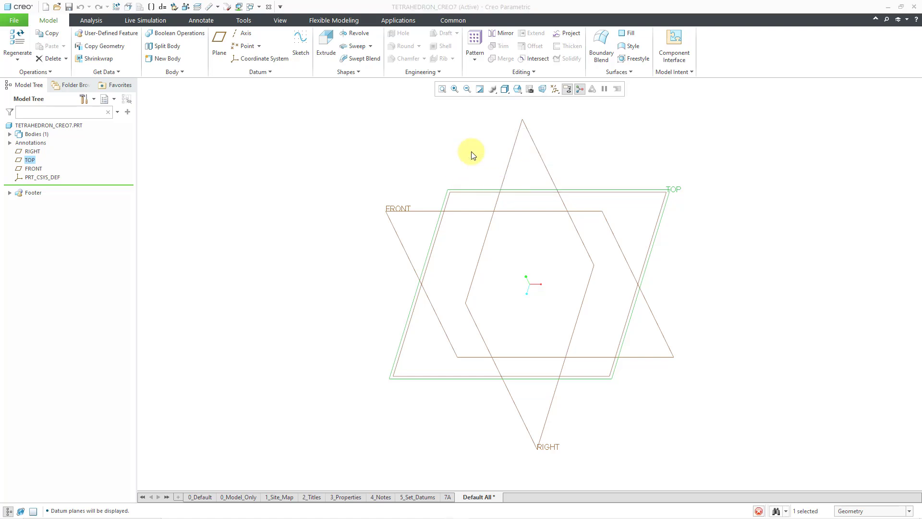
{"action": "left_click", "coordinate": [548, 90]}
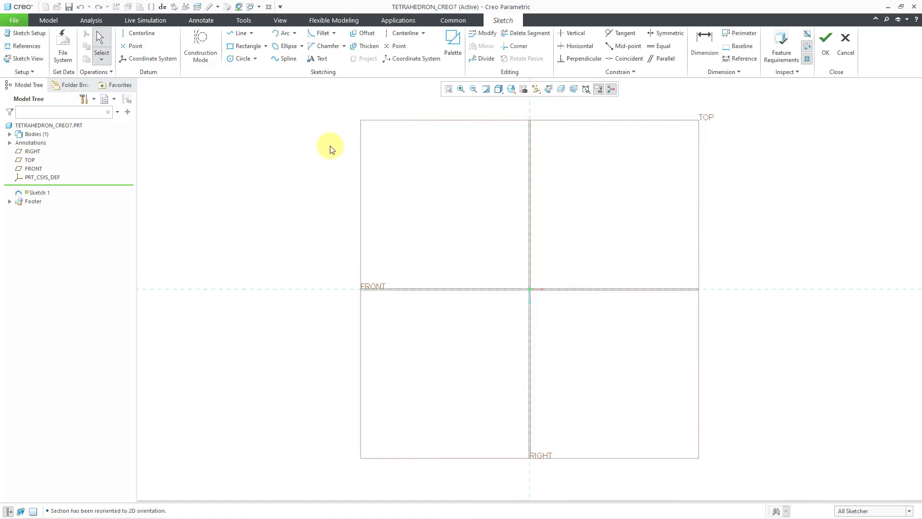
Hide the datum planes and the spin center in the sketch view
{"action": "left_click", "coordinate": [539, 92]}
{"action": "left_click", "coordinate": [554, 143]}
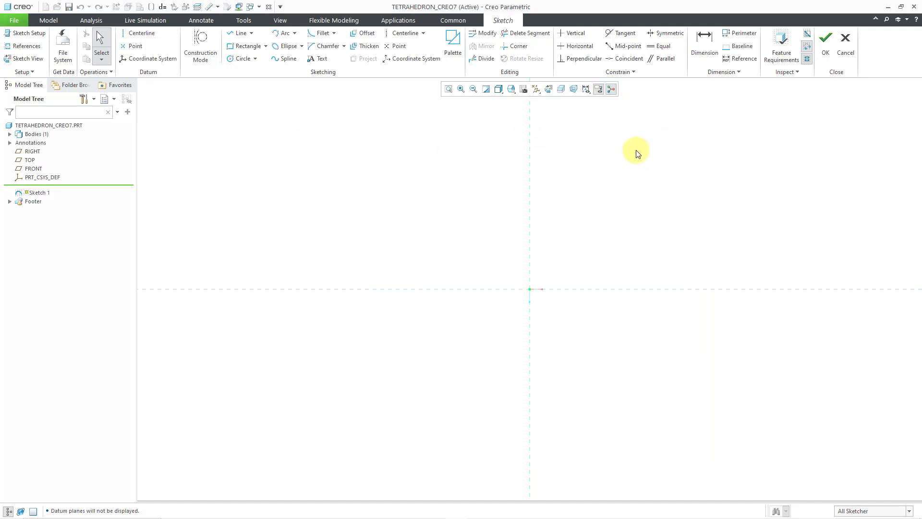
{"action": "left_click", "coordinate": [611, 90]}
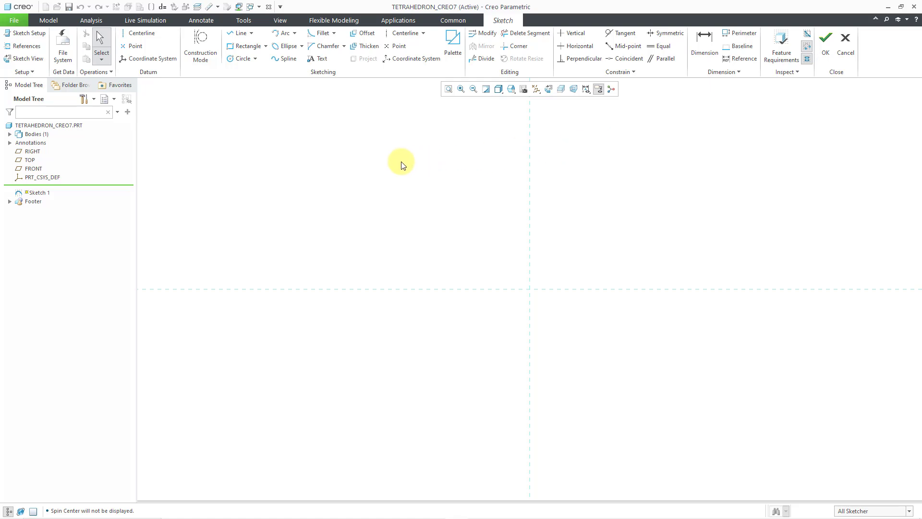
Insert a 3-sided triangle from the Sketcher palette and set its size to 100
{"action": "left_click", "coordinate": [451, 60]}
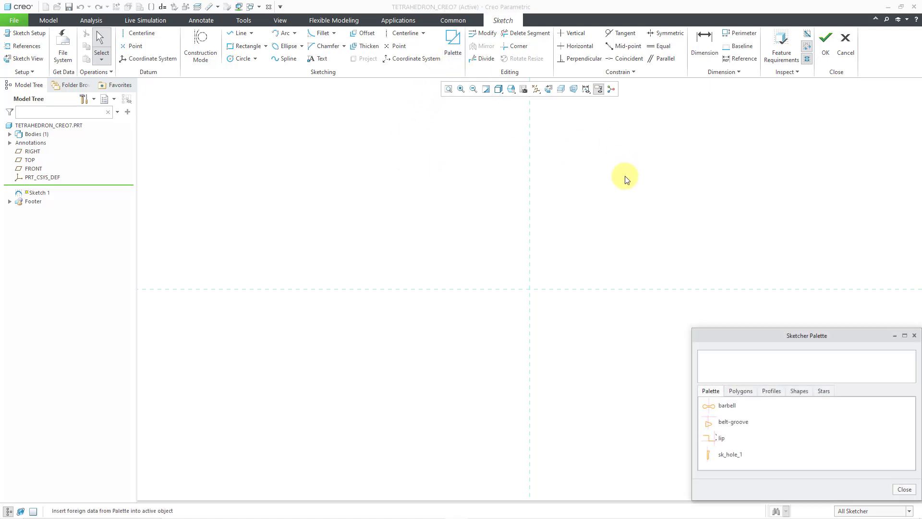
{"action": "left_click", "coordinate": [742, 391]}
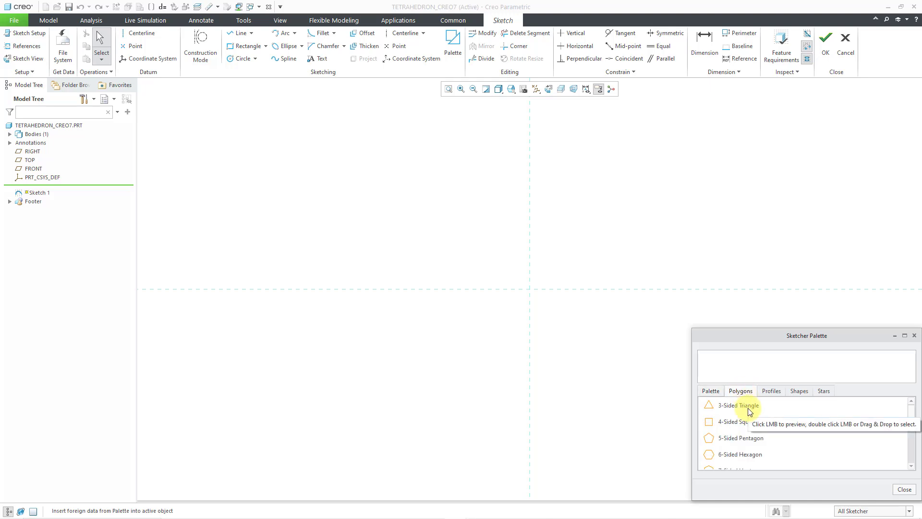
{"action": "double_click", "coordinate": [748, 409]}
{"action": "left_click", "coordinate": [601, 228]}
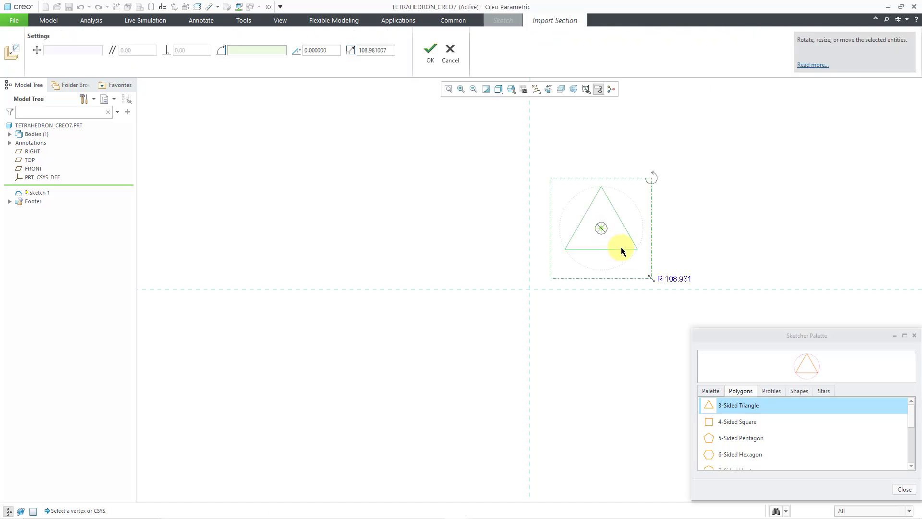
{"action": "double_click", "coordinate": [674, 278]}
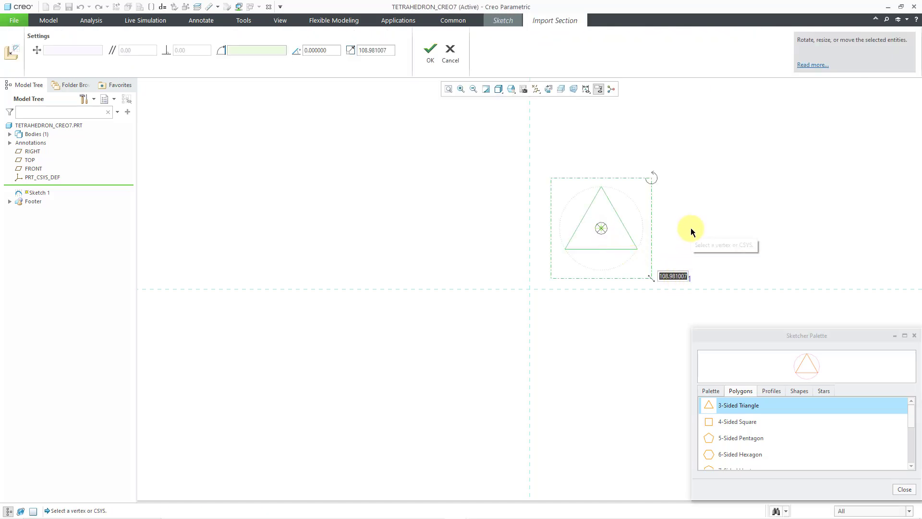
{"action": "type", "text": "100"}
{"action": "key", "text": "Return"}
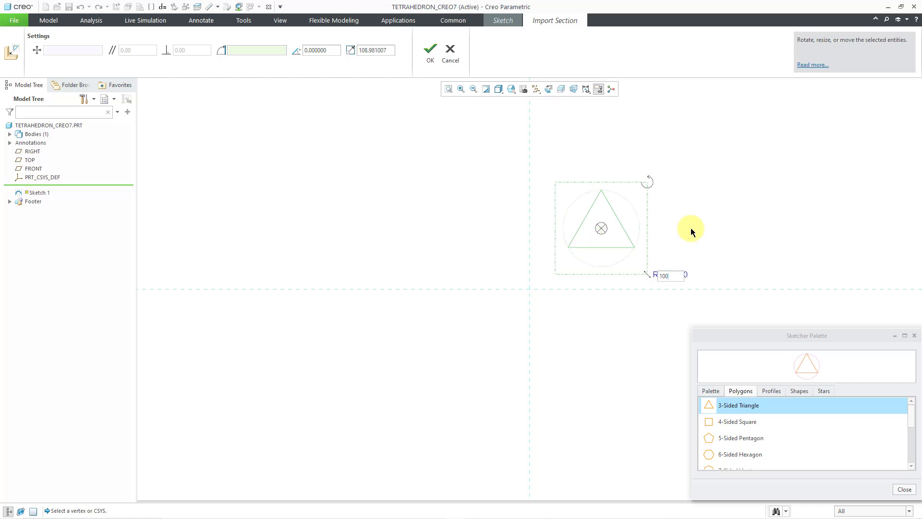
Center the imported triangle on the intersection of the sketch references, accept it and finish the sketch
{"action": "left_click_drag", "start_coordinate": [604, 232], "coordinate": [534, 290]}
{"action": "scroll", "coordinate": [539, 289], "scroll_direction": "down", "scroll_amount": 5}
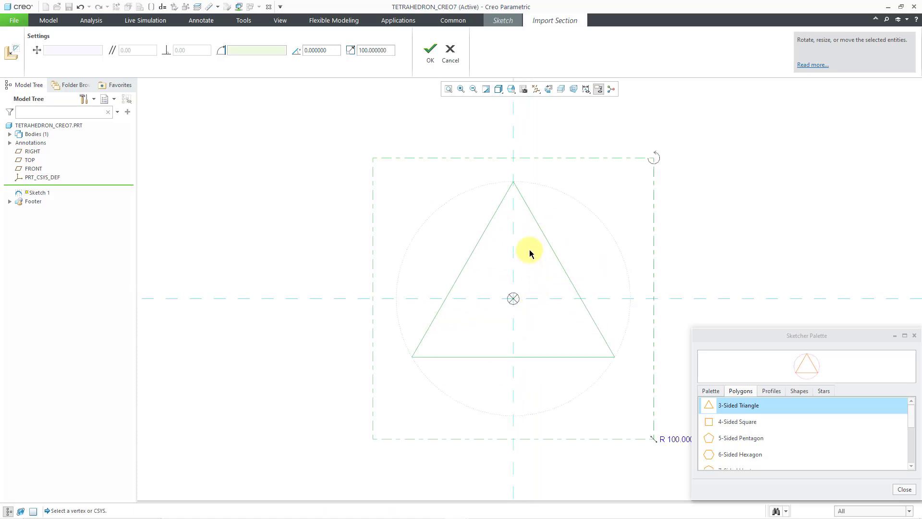
{"action": "left_click", "coordinate": [430, 62]}
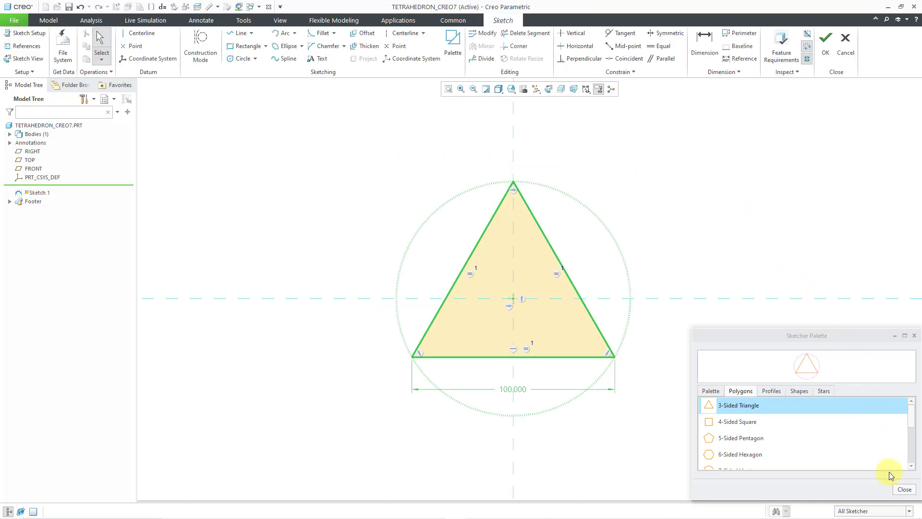
{"action": "left_click", "coordinate": [904, 489]}
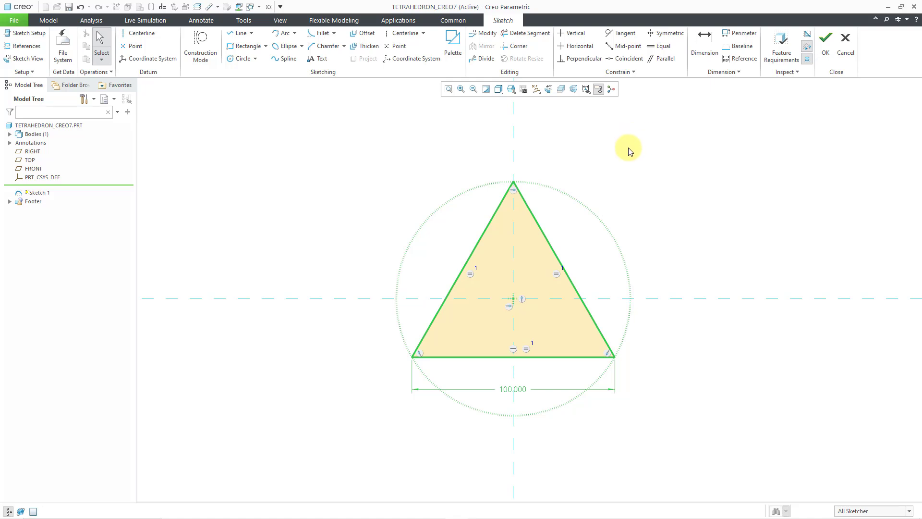
{"action": "right_click", "coordinate": [671, 200]}
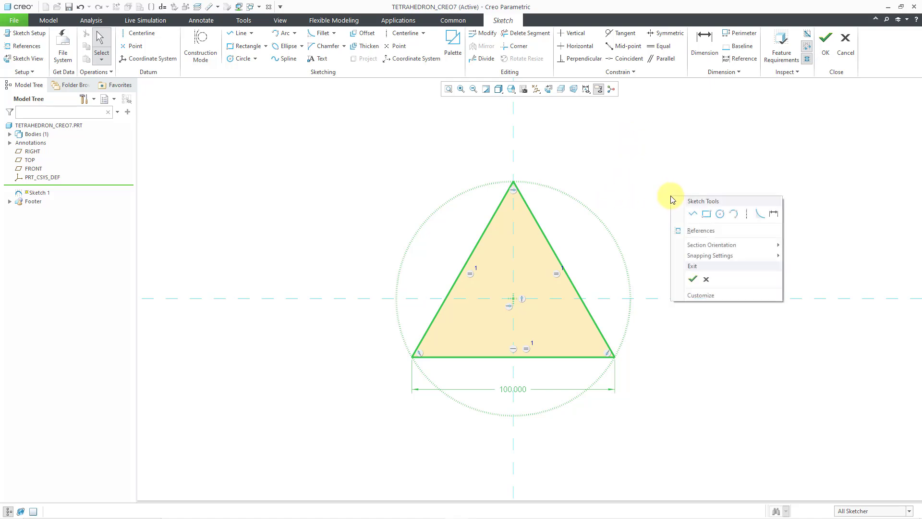
{"action": "left_click", "coordinate": [693, 279]}
Extrude the triangle sketch as a solid with a blind depth of 100
{"action": "scroll", "coordinate": [487, 327], "scroll_direction": "up", "scroll_amount": 3}
{"action": "mouse_move", "coordinate": [490, 312]}
{"action": "middle_mouse_down"}
{"action": "mouse_move", "coordinate": [496, 260]}
{"action": "mouse_move", "coordinate": [466, 267]}
{"action": "middle_mouse_up"}
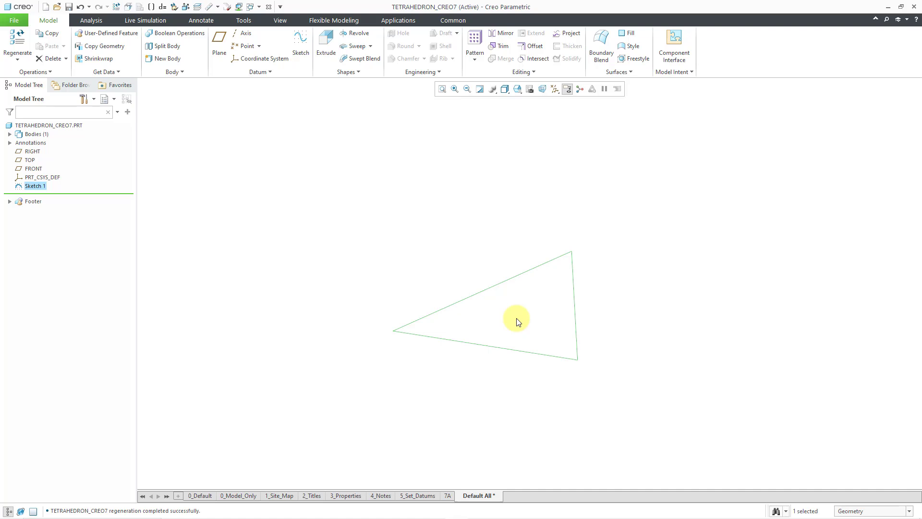
{"action": "left_click", "coordinate": [324, 55]}
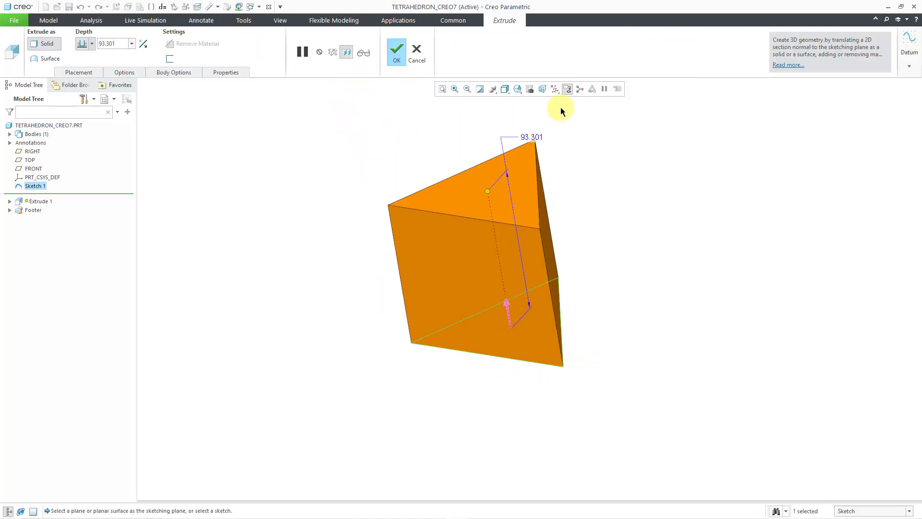
{"action": "double_click", "coordinate": [540, 135]}
{"action": "type", "text": "100"}
{"action": "key", "text": "Return"}
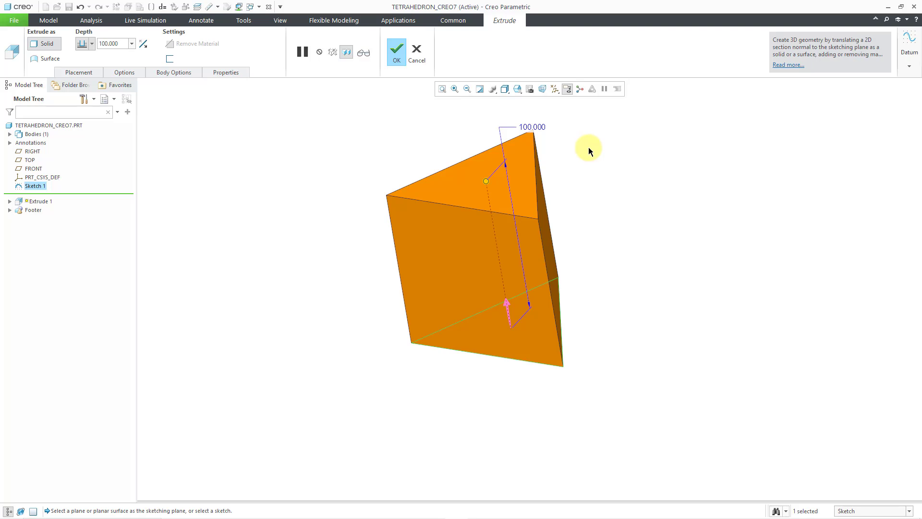
{"action": "scroll", "coordinate": [569, 124], "scroll_direction": "up", "scroll_amount": 2}
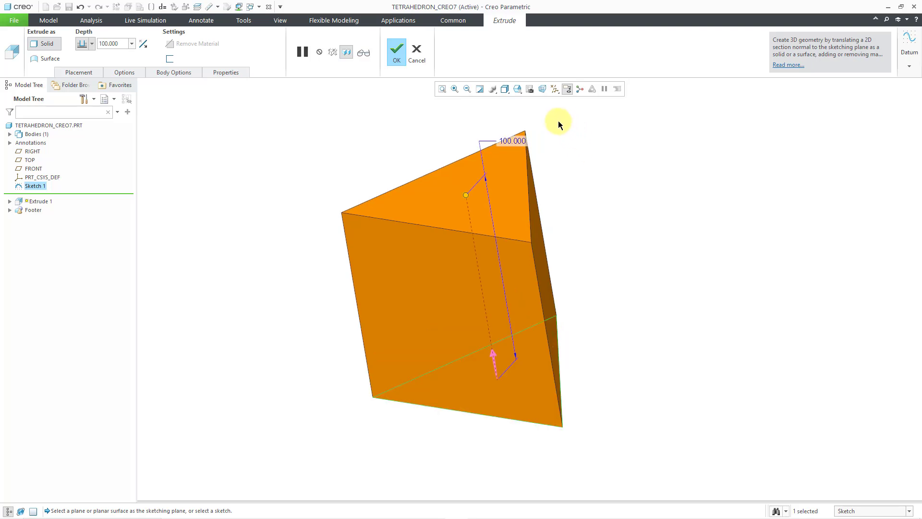
Add a 13.0 degree taper narrowing the extrusion toward its top and complete the feature
{"action": "left_click", "coordinate": [132, 75]}
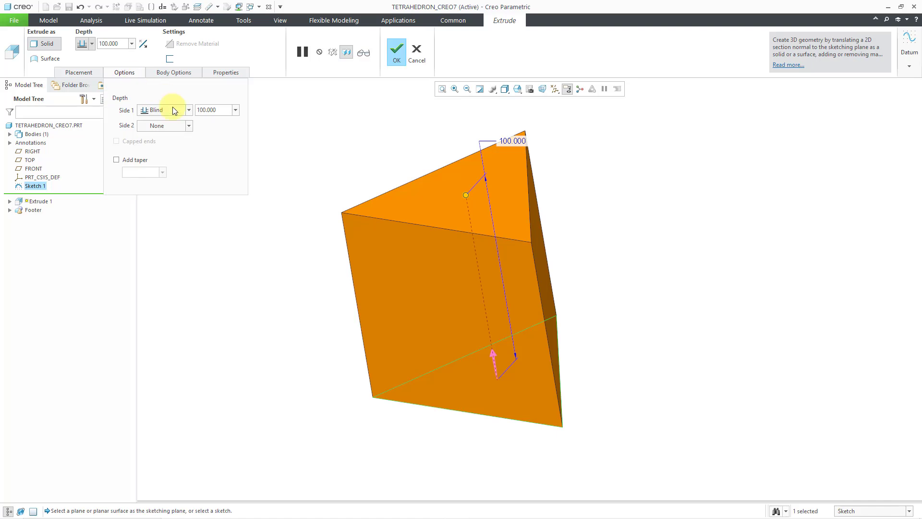
{"action": "left_click", "coordinate": [116, 160]}
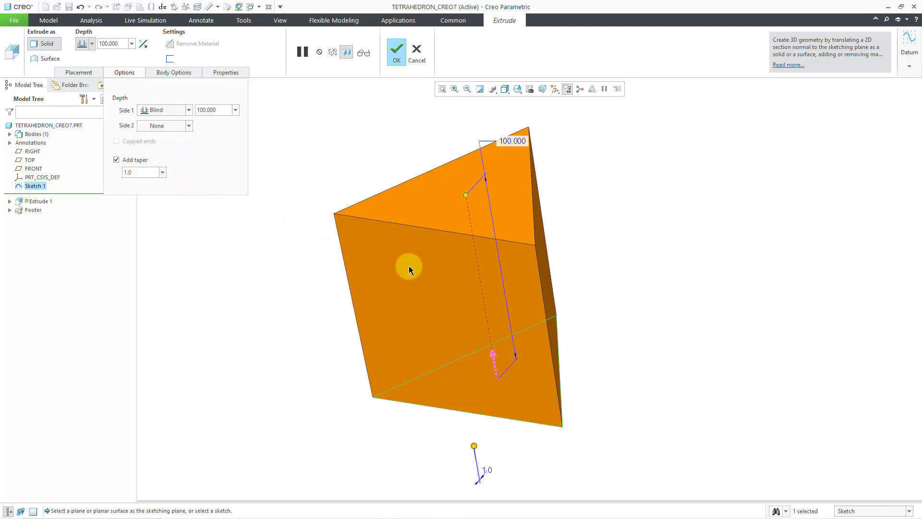
{"action": "left_click_drag", "start_coordinate": [473, 447], "coordinate": [470, 449]}
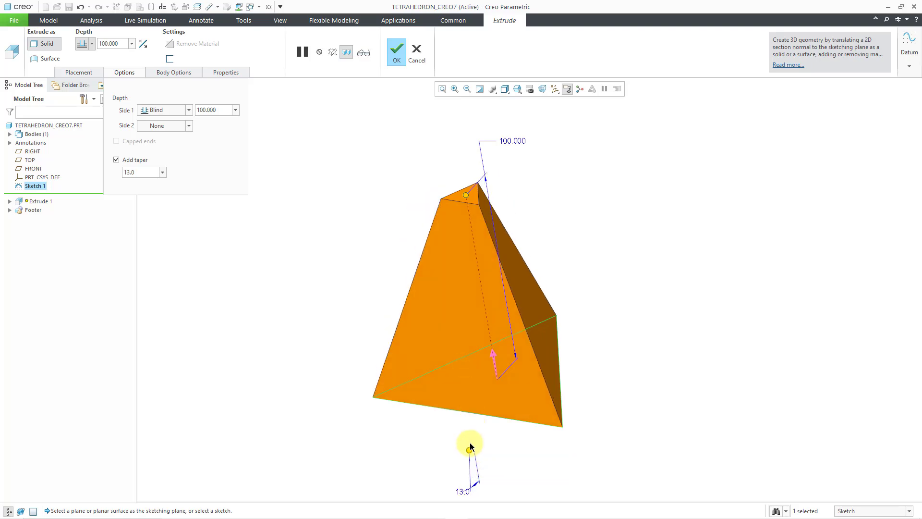
{"action": "left_click_drag", "start_coordinate": [469, 448], "coordinate": [471, 452]}
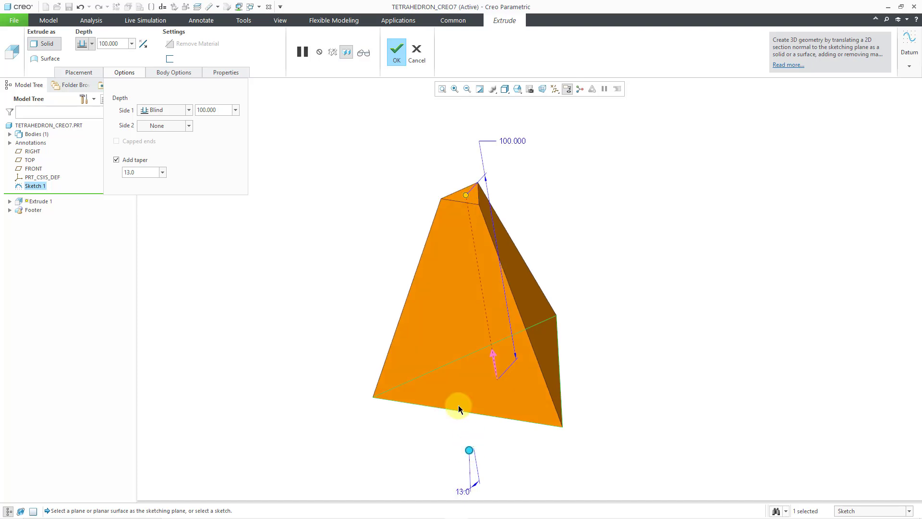
{"action": "middle_click_drag", "start_coordinate": [428, 255], "coordinate": [408, 247]}
{"action": "scroll", "coordinate": [495, 327], "scroll_direction": "up", "scroll_amount": 2}
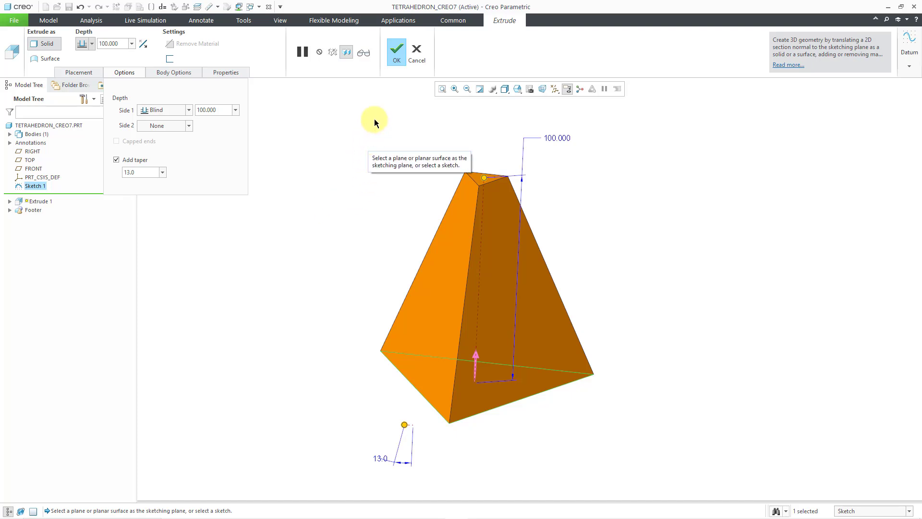
{"action": "left_click", "coordinate": [396, 50]}
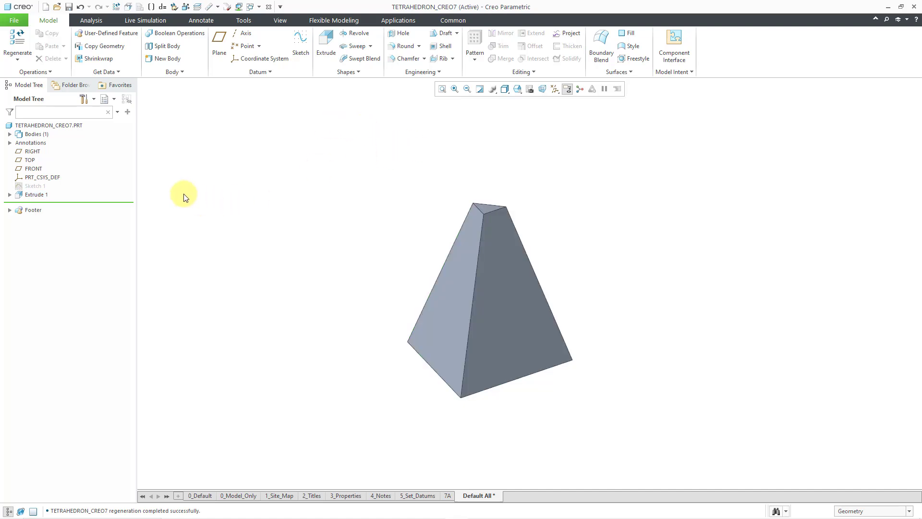
Rename the extrusion's taper angle dimension to DRAFT and regenerate the part
{"action": "left_click", "coordinate": [38, 196]}
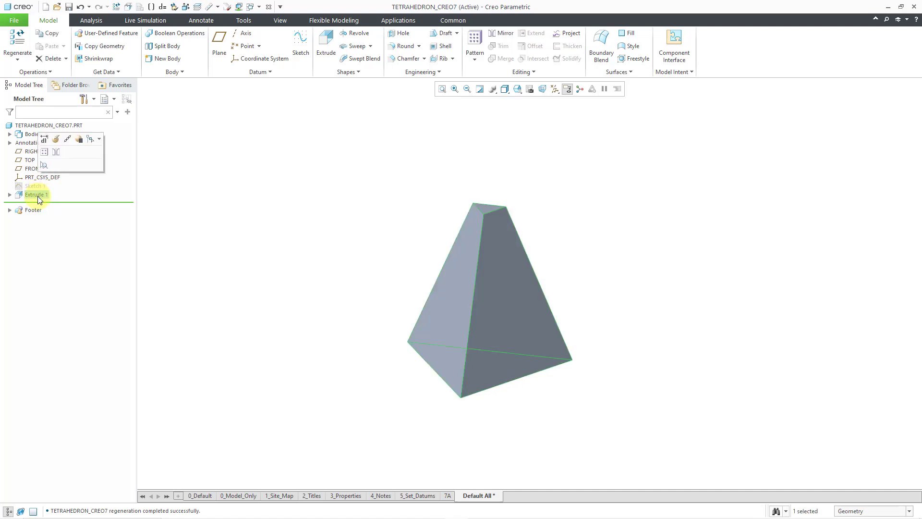
{"action": "left_click", "coordinate": [44, 139]}
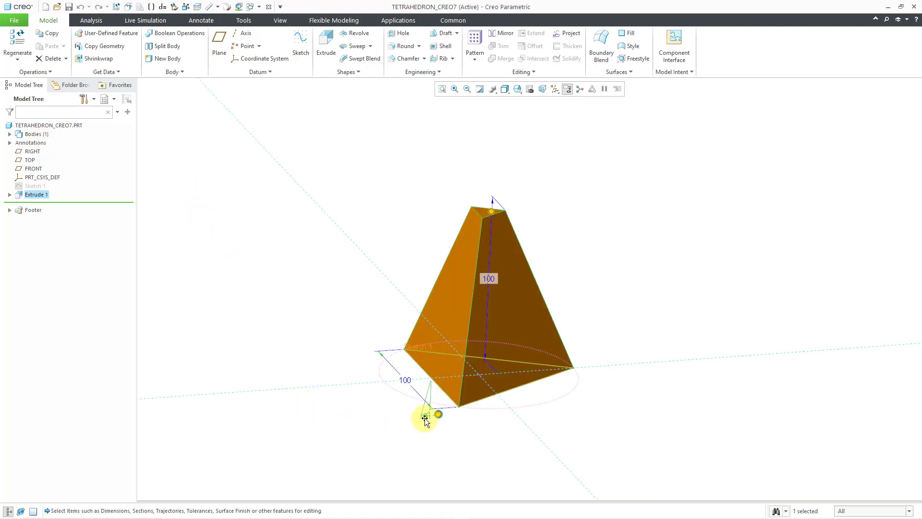
{"action": "left_click", "coordinate": [425, 419]}
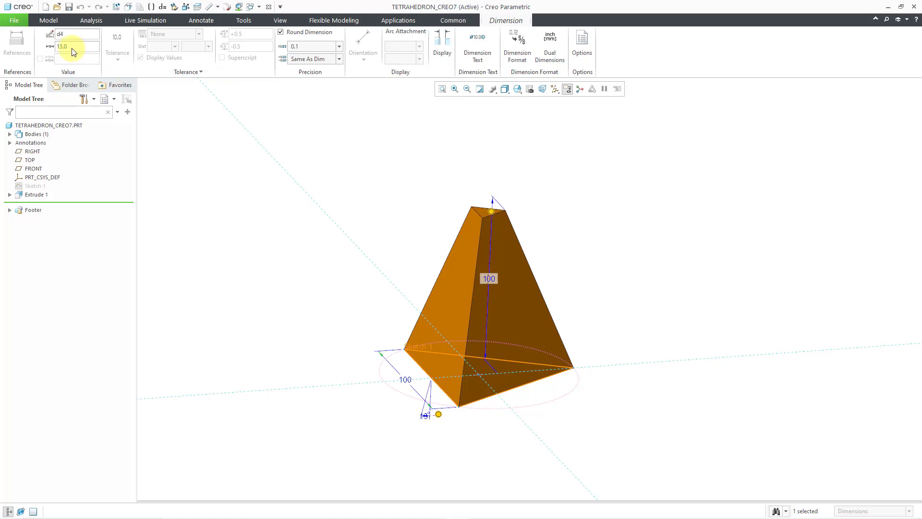
{"action": "left_click", "coordinate": [76, 36]}
{"action": "double_click", "coordinate": [77, 37]}
{"action": "type", "text": "DRAFT"}
{"action": "left_click", "coordinate": [260, 190]}
{"action": "key", "text": "ctrl+g"}
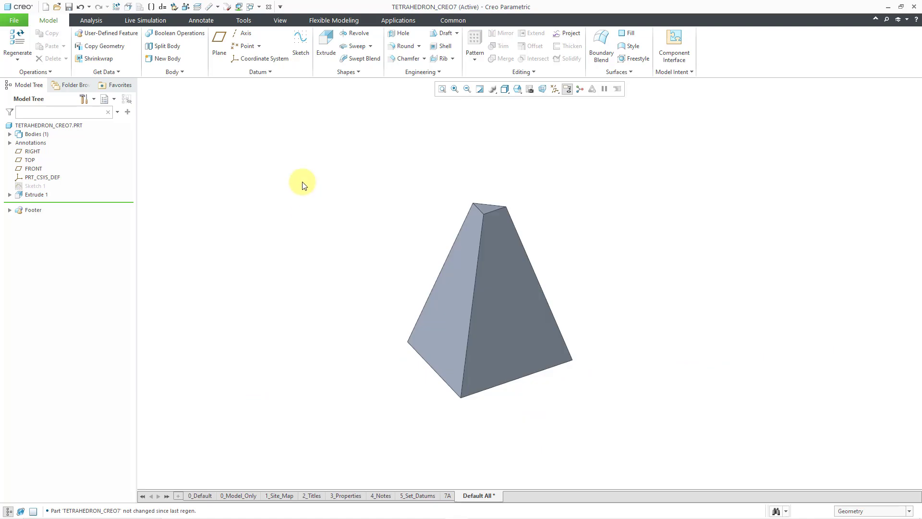
Start a part-level relation that sets the extrusion's DRAFT dimension equal to 90 minus a term still open
{"action": "scroll", "coordinate": [502, 322], "scroll_direction": "down", "scroll_amount": 2}
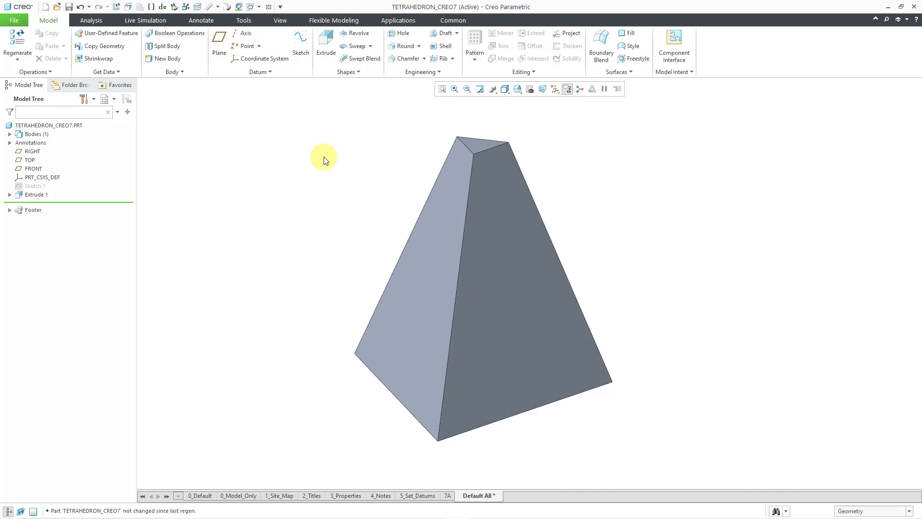
{"action": "left_click", "coordinate": [684, 75]}
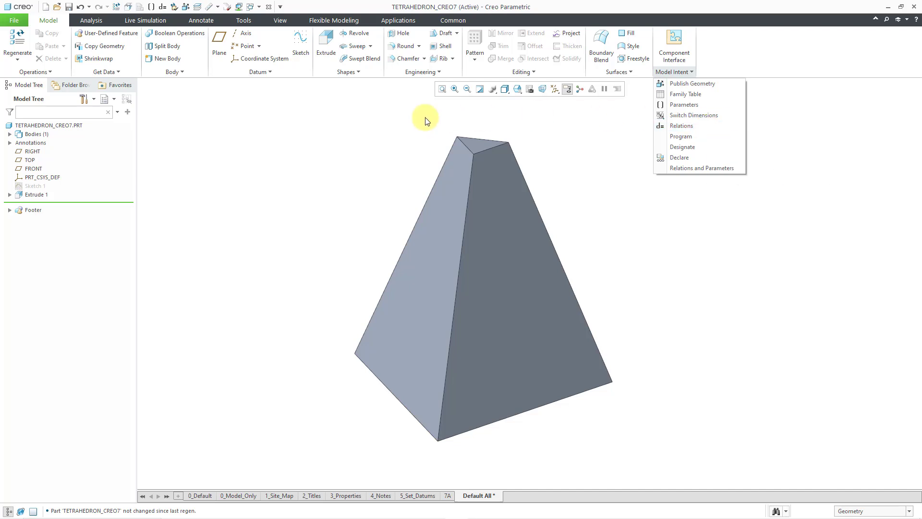
{"action": "left_click", "coordinate": [252, 22]}
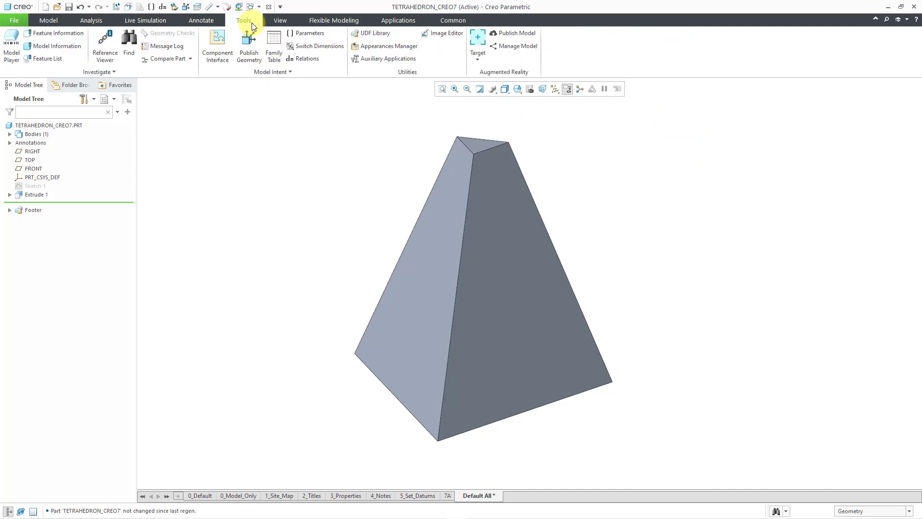
{"action": "left_click", "coordinate": [304, 58]}
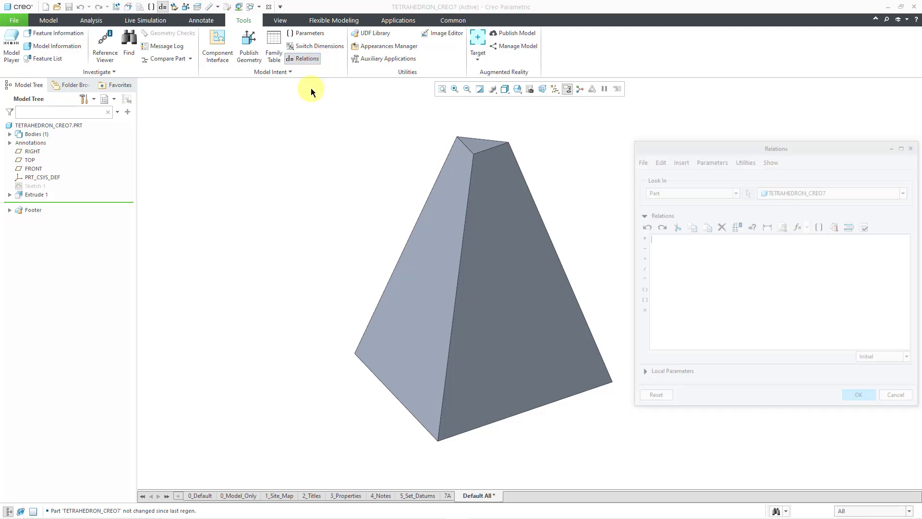
{"action": "left_click", "coordinate": [489, 319]}
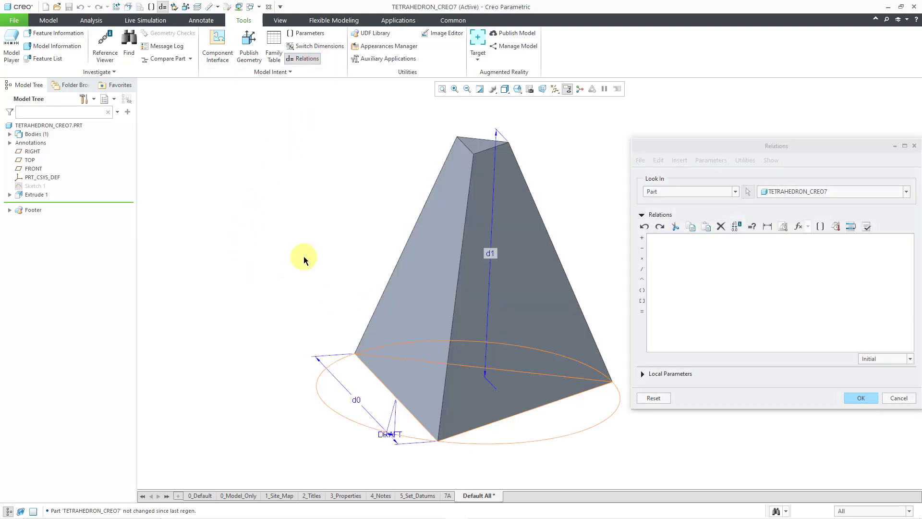
{"action": "left_click", "coordinate": [386, 434]}
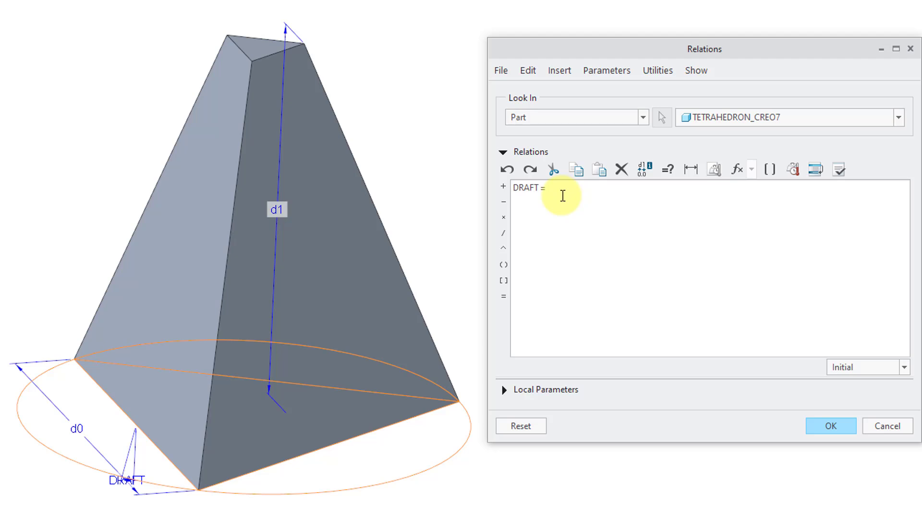
{"action": "type", "text": "90 -"}
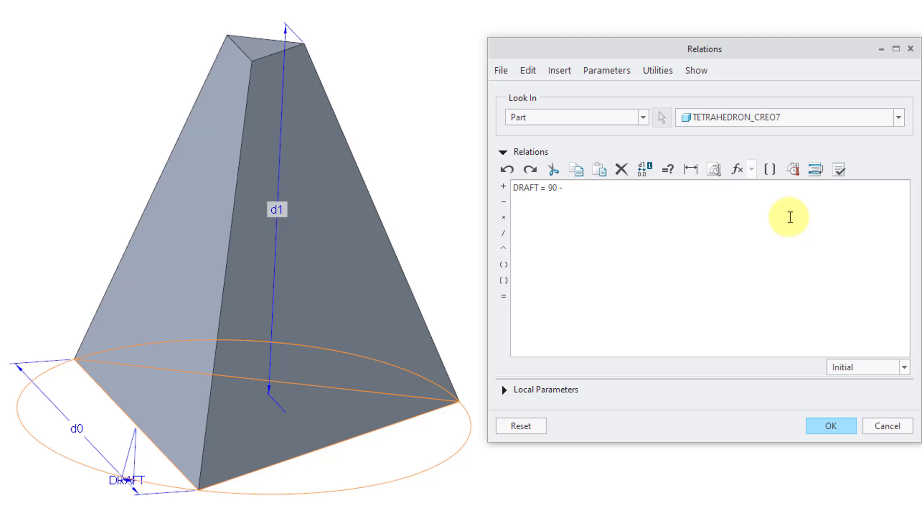
Insert the acos function into the relation with the argument 1 / 3, giving DRAFT = 90 - acos( 1 / 3 )
{"action": "left_click", "coordinate": [743, 173]}
{"action": "scroll", "coordinate": [726, 223], "scroll_direction": "down", "scroll_amount": 12}
{"action": "scroll", "coordinate": [711, 229], "scroll_direction": "down", "scroll_amount": 5}
{"action": "scroll", "coordinate": [707, 229], "scroll_direction": "up", "scroll_amount": 20}
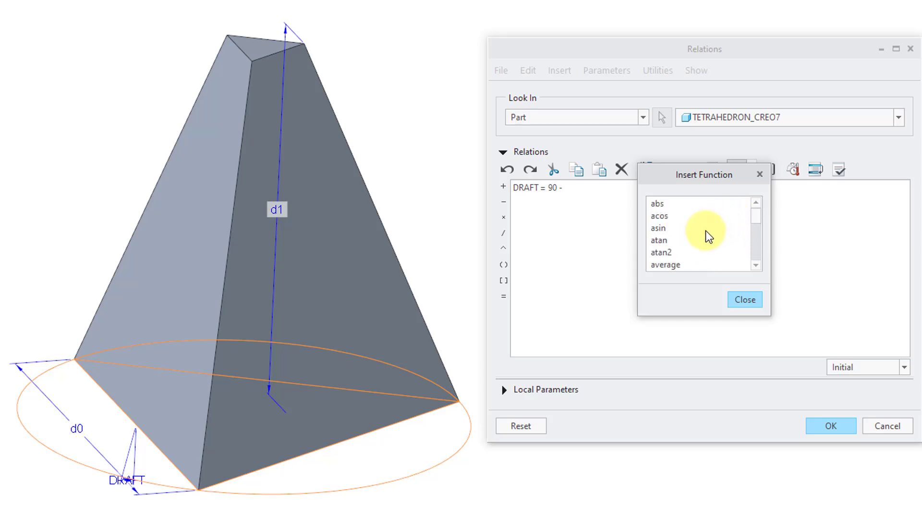
{"action": "left_click", "coordinate": [664, 218]}
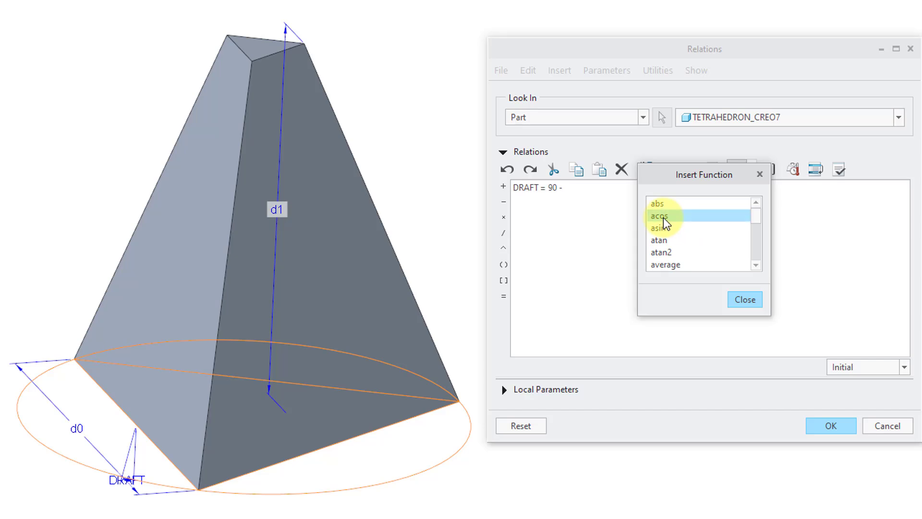
{"action": "double_click", "coordinate": [664, 217]}
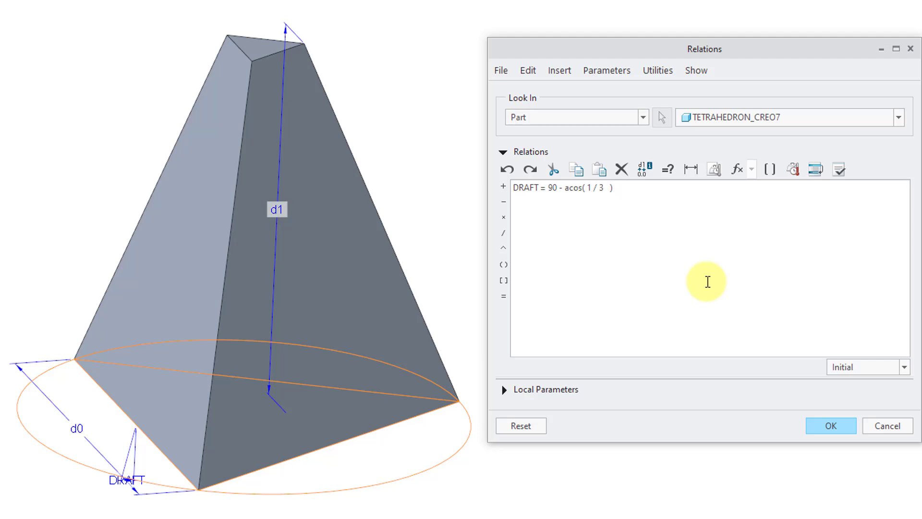
Enclose the 1 / 3 argument of acos in its own pair of parentheses
{"action": "key", "text": "Left"}
{"action": "key", "text": "Left"}
{"action": "key", "text": "Left"}
{"action": "key", "text": "Left"}
{"action": "type", "text": "("}
{"action": "key", "text": "Right"}
{"action": "type", "text": ")"}
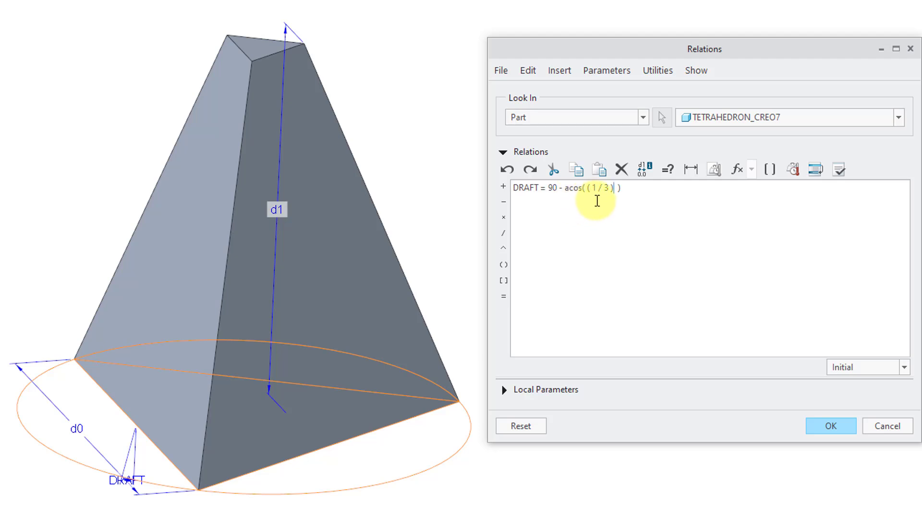
Verify and accept the DRAFT relation, and regenerate the part with it
{"action": "left_click", "coordinate": [842, 169]}
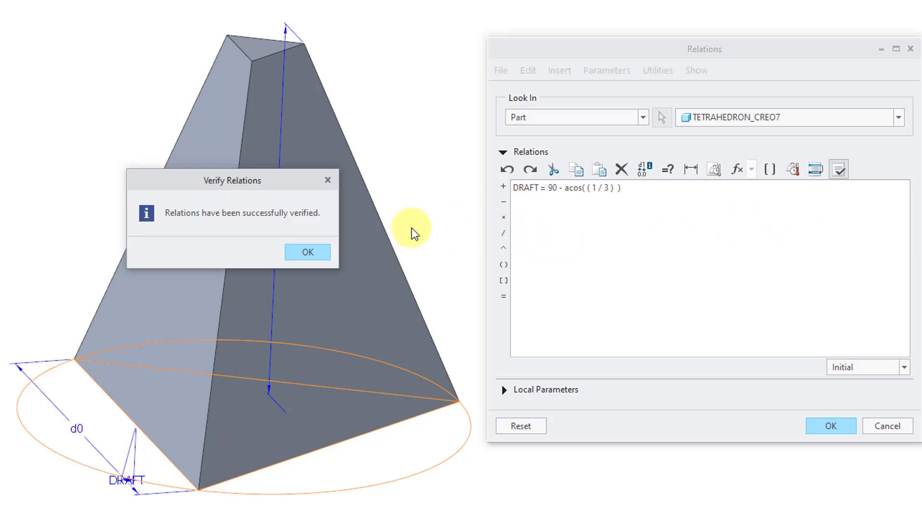
{"action": "left_click", "coordinate": [304, 252]}
{"action": "left_click", "coordinate": [821, 428]}
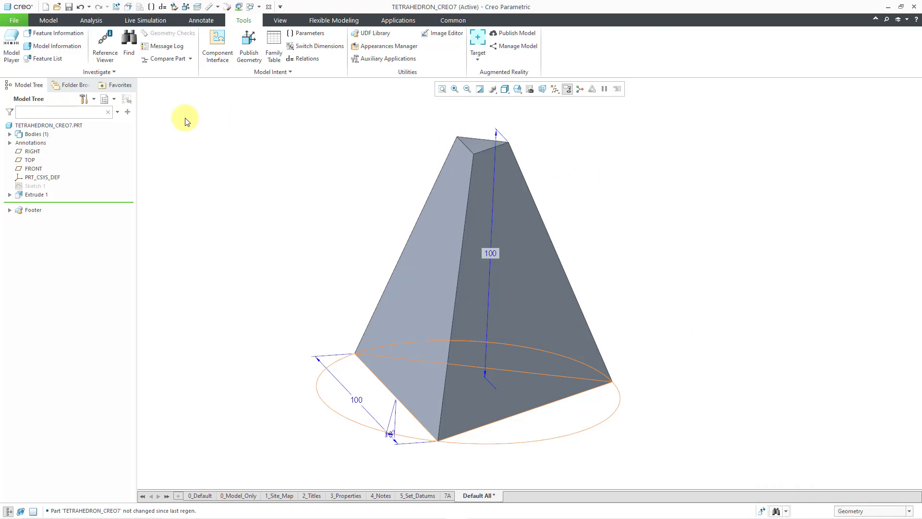
{"action": "left_click", "coordinate": [44, 21]}
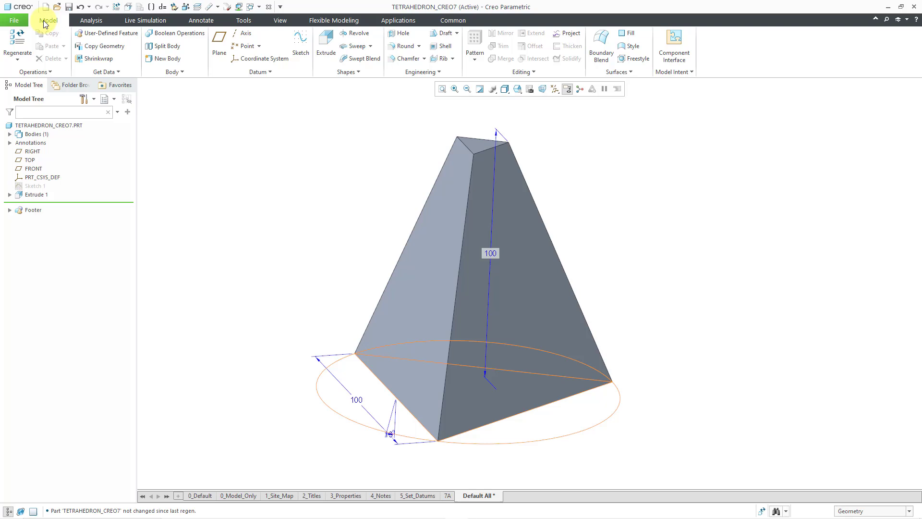
{"action": "left_click", "coordinate": [20, 35]}
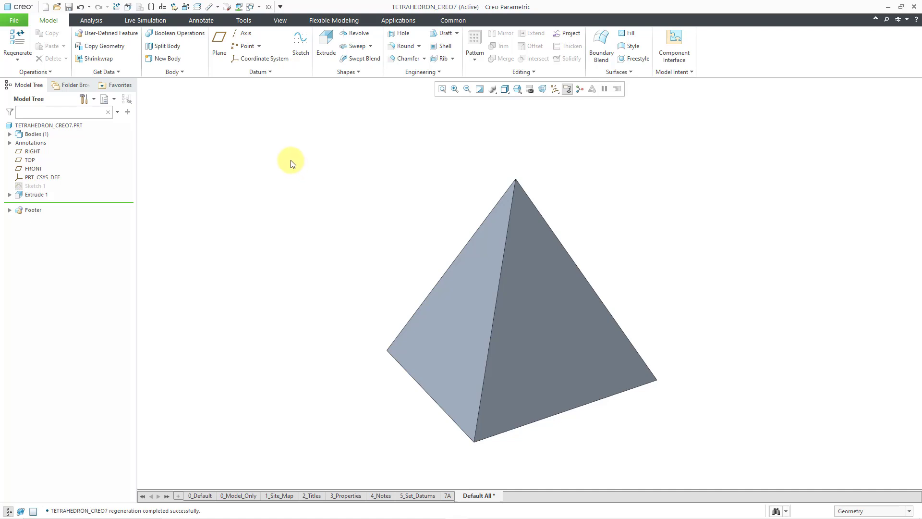
Measure the lengths of a base edge and the sloping edges of the tetrahedron
{"action": "mouse_move", "coordinate": [357, 215]}
{"action": "middle_mouse_down"}
{"action": "mouse_move", "coordinate": [371, 189]}
{"action": "mouse_move", "coordinate": [388, 208]}
{"action": "mouse_move", "coordinate": [381, 211]}
{"action": "middle_mouse_up"}
{"action": "middle_click_drag", "start_coordinate": [563, 366], "coordinate": [561, 319]}
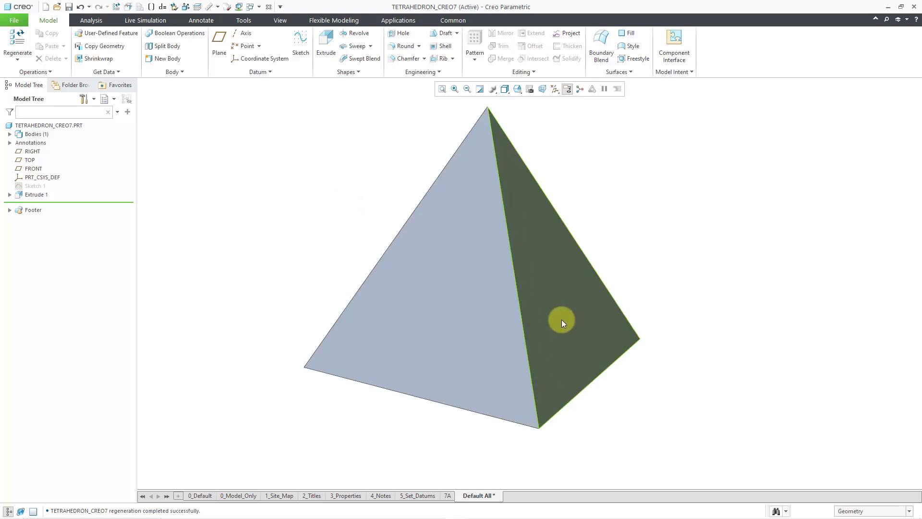
{"action": "left_click", "coordinate": [99, 22]}
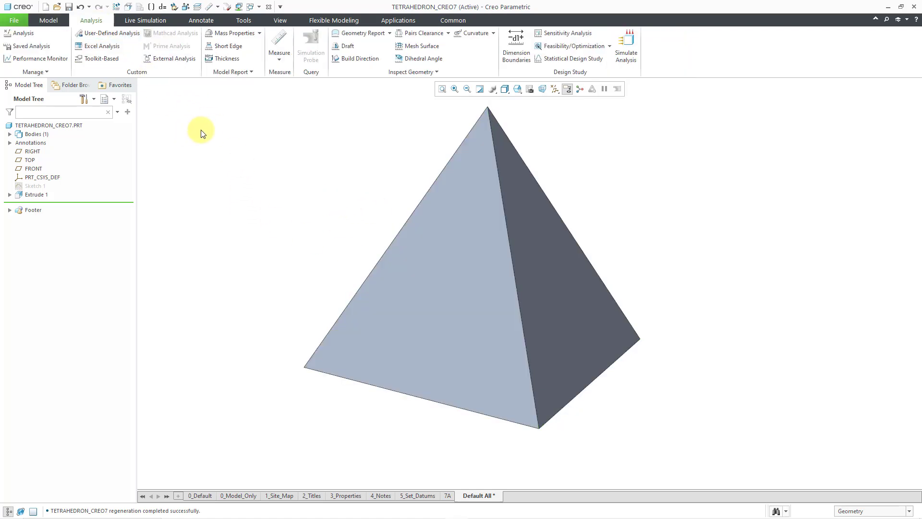
{"action": "left_click", "coordinate": [279, 59]}
{"action": "left_click", "coordinate": [294, 86]}
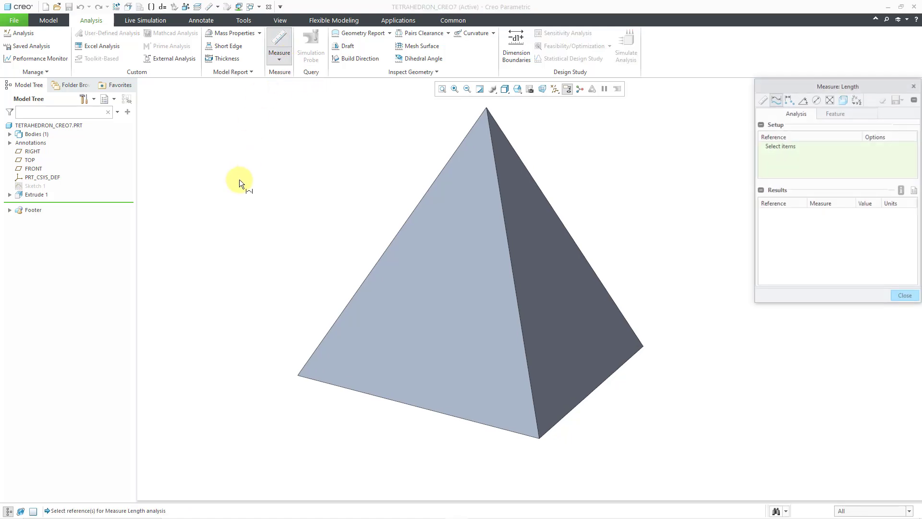
{"action": "left_click", "coordinate": [432, 410]}
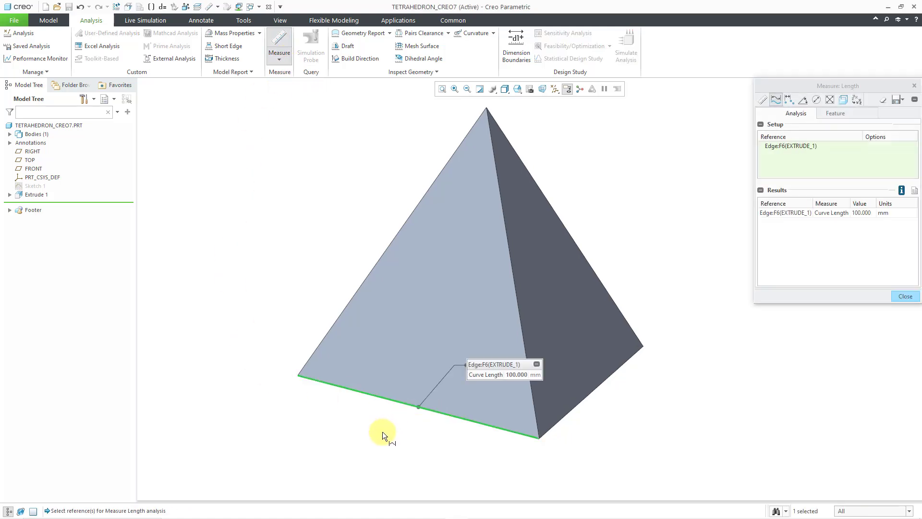
{"action": "left_click", "coordinate": [512, 262]}
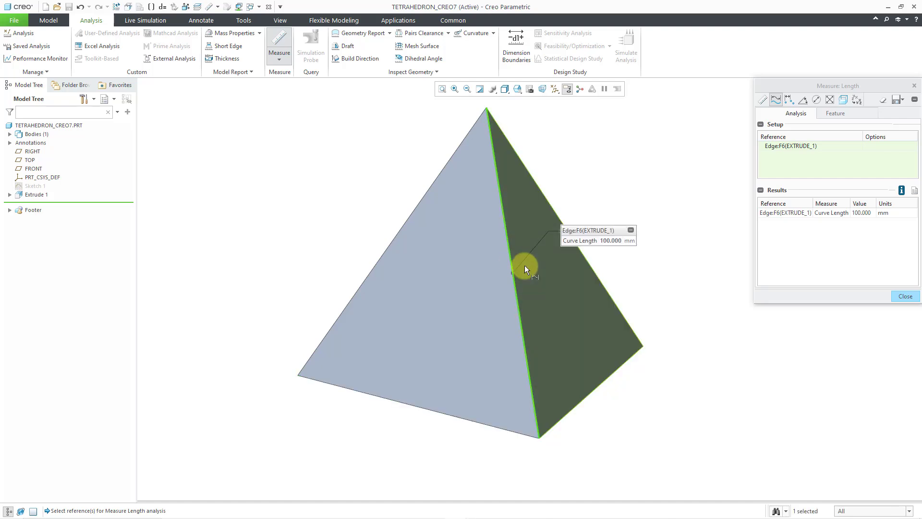
{"action": "left_click", "coordinate": [589, 267]}
{"action": "left_click", "coordinate": [400, 230]}
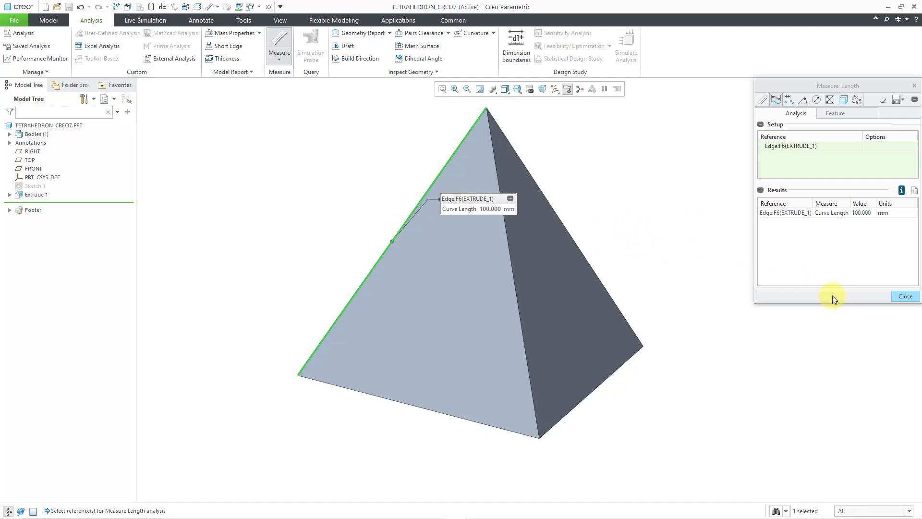
{"action": "left_click", "coordinate": [904, 296]}
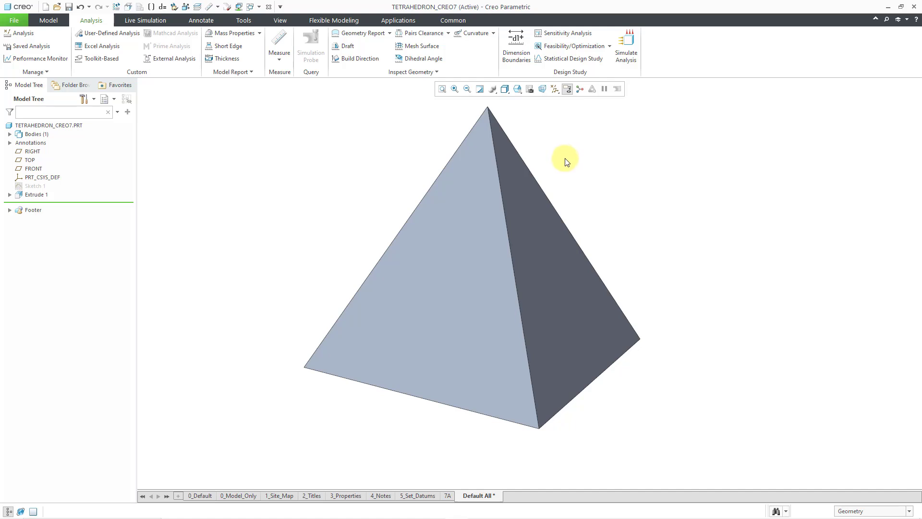
Assign steel.mtl from the Legacy-Materials library to the part and expand the Materials node in the model tree
{"action": "middle_click_drag", "start_coordinate": [569, 168], "coordinate": [612, 187], "text": "shift"}
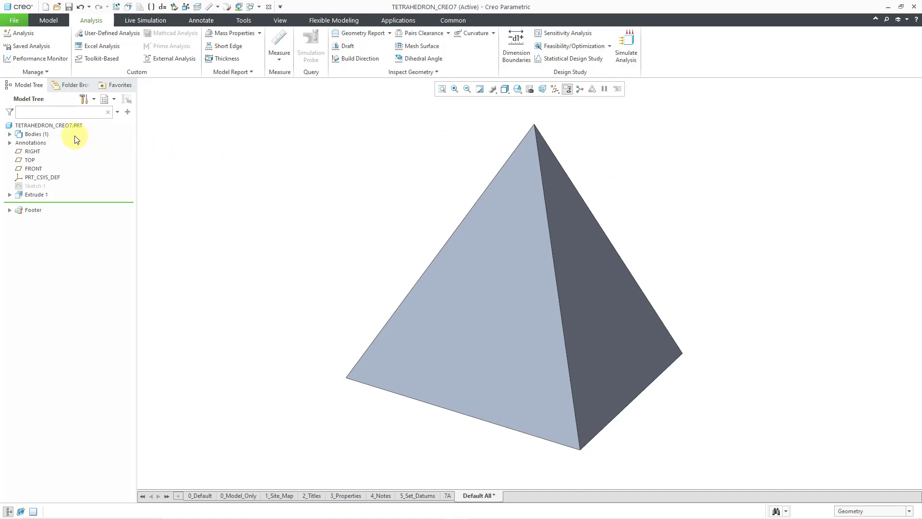
{"action": "right_click", "coordinate": [56, 129]}
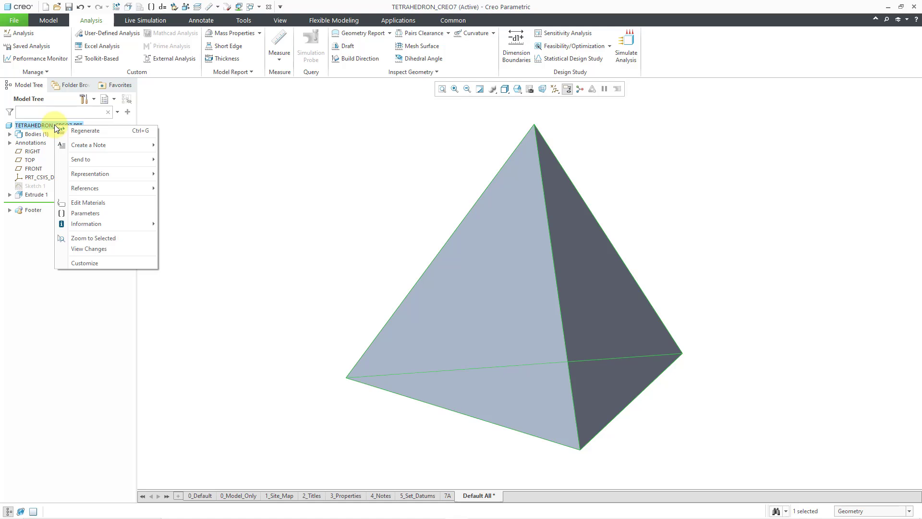
{"action": "left_click", "coordinate": [99, 204]}
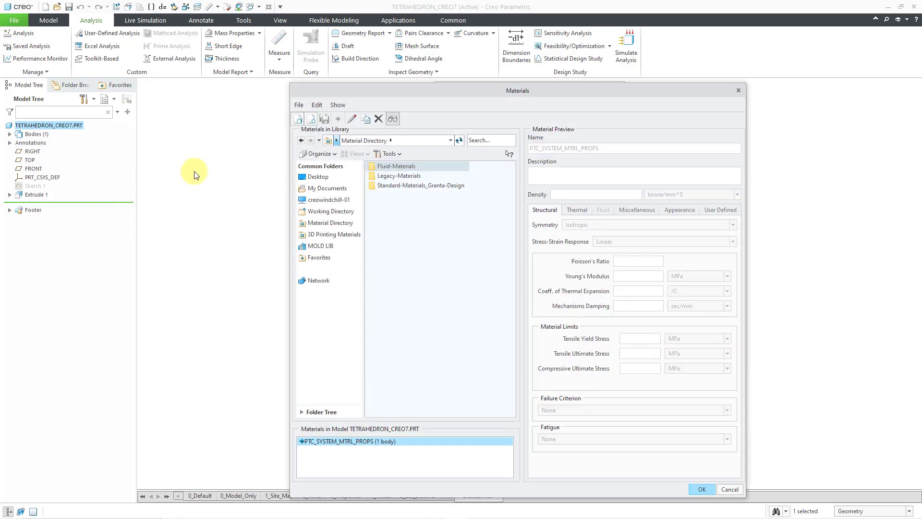
{"action": "double_click", "coordinate": [399, 175]}
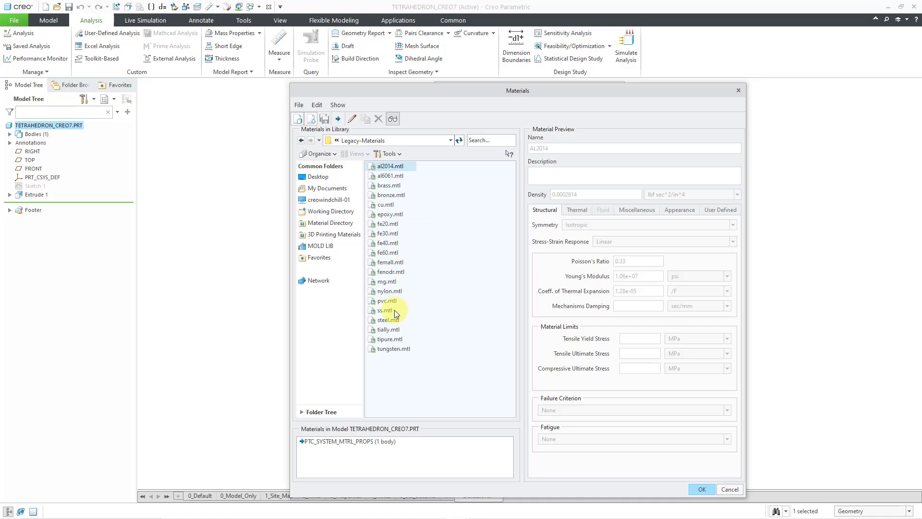
{"action": "double_click", "coordinate": [391, 320]}
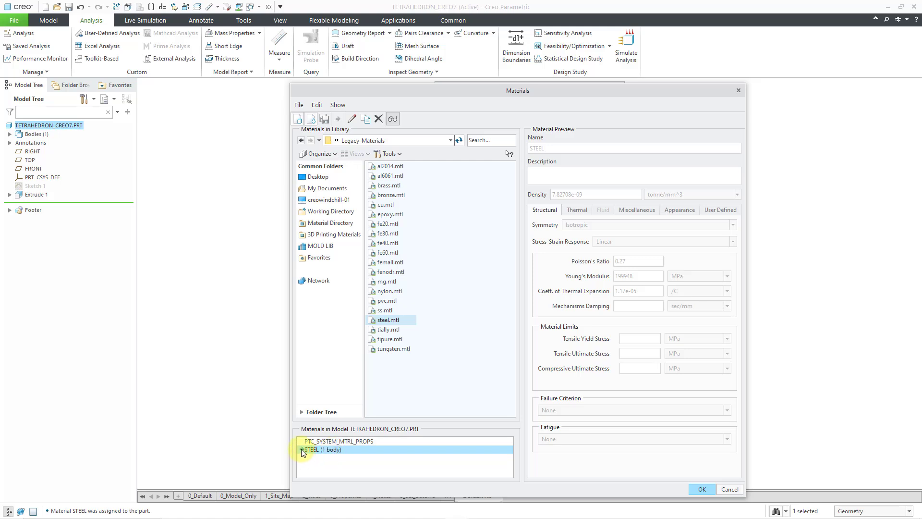
{"action": "left_click", "coordinate": [703, 489]}
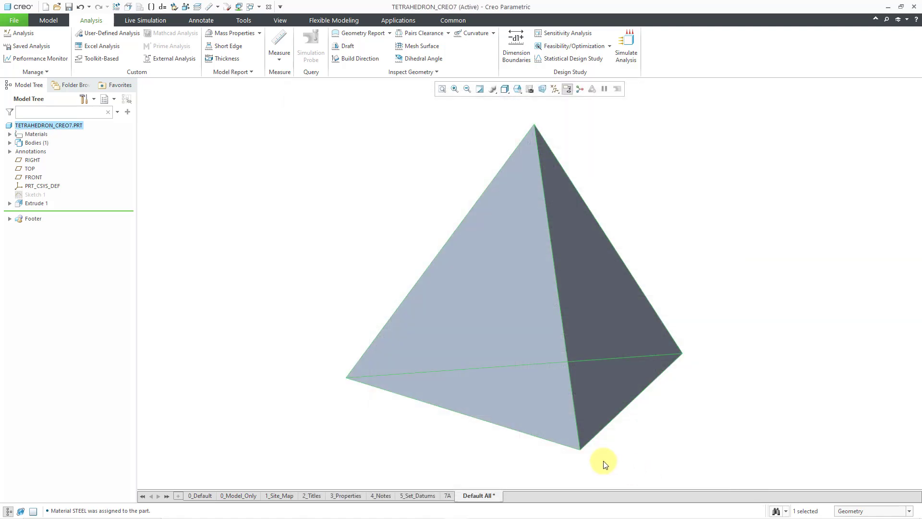
{"action": "left_click", "coordinate": [214, 193]}
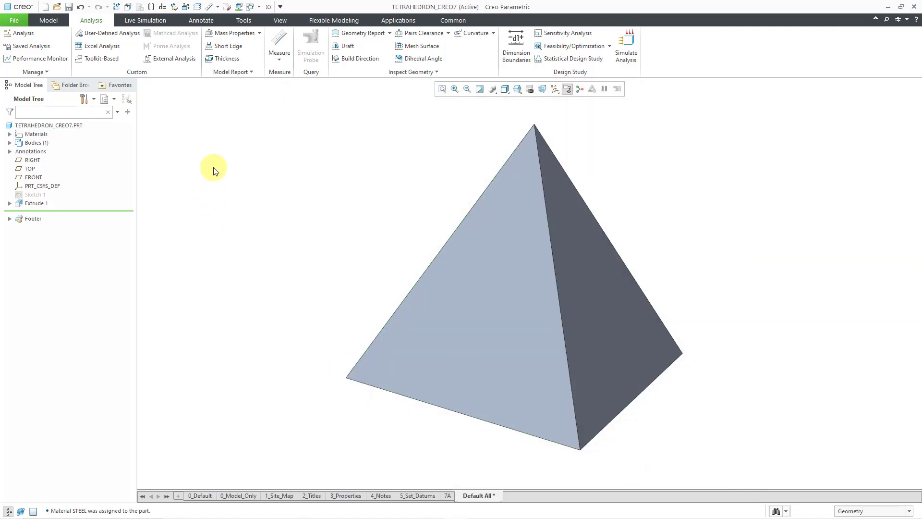
{"action": "left_click", "coordinate": [10, 135]}
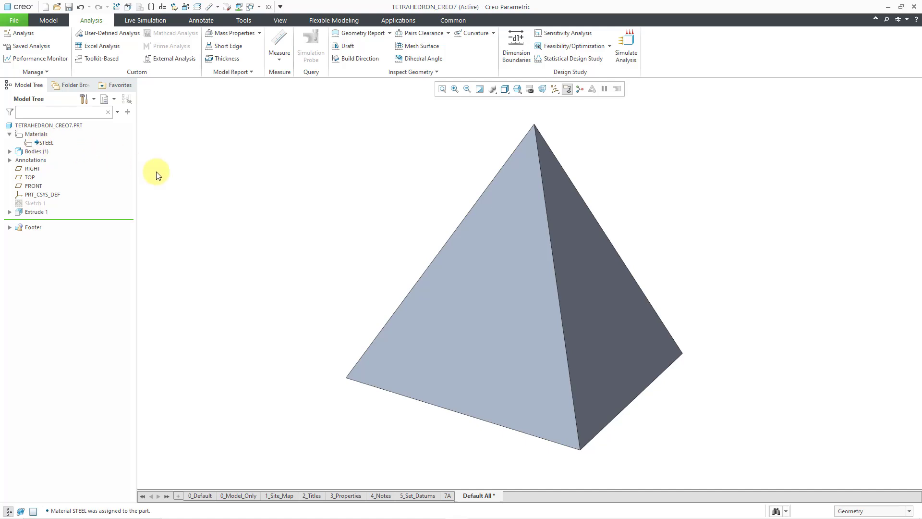
Preview the mass properties of the solid geometry using the default coordinate system, and check the analysis's feature options
{"action": "left_click", "coordinate": [231, 35]}
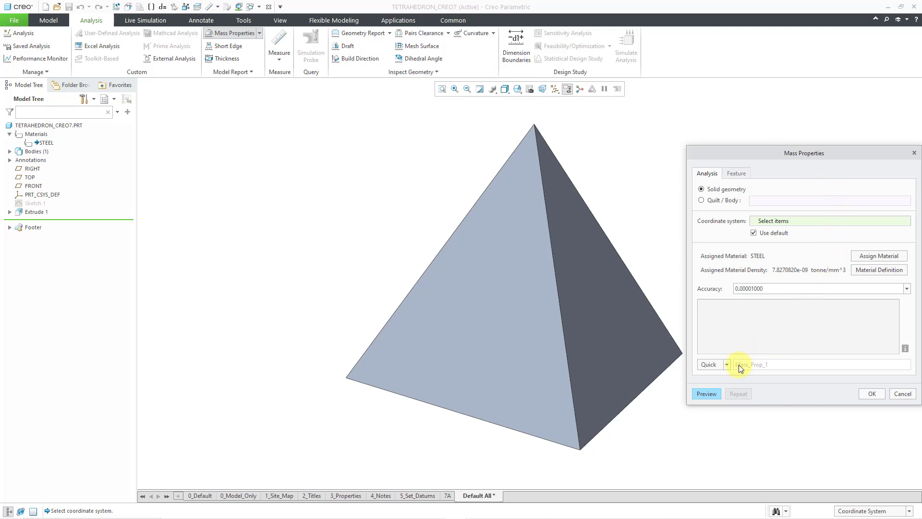
{"action": "left_click", "coordinate": [707, 393]}
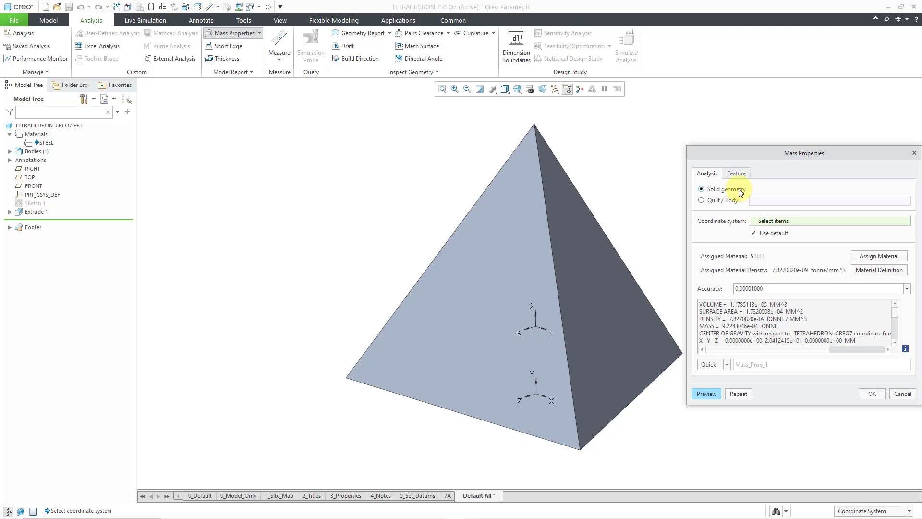
{"action": "left_click", "coordinate": [737, 174]}
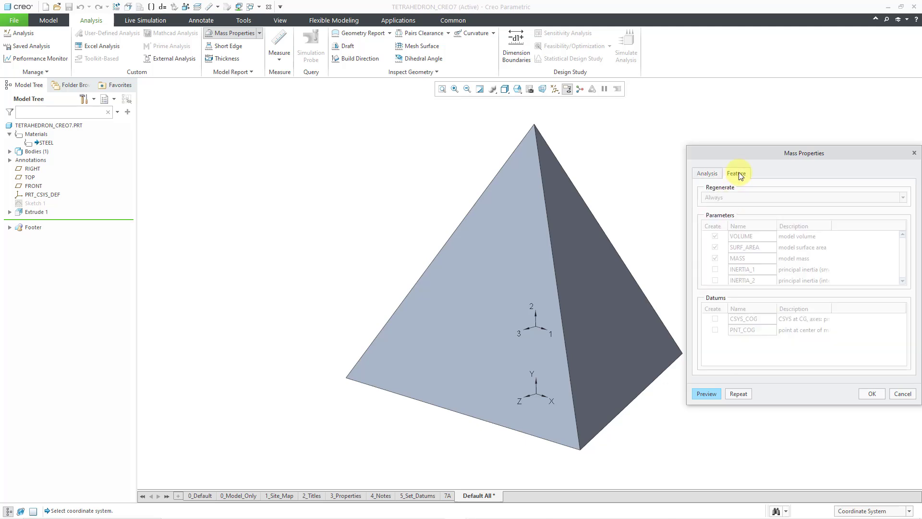
{"action": "left_click", "coordinate": [714, 174]}
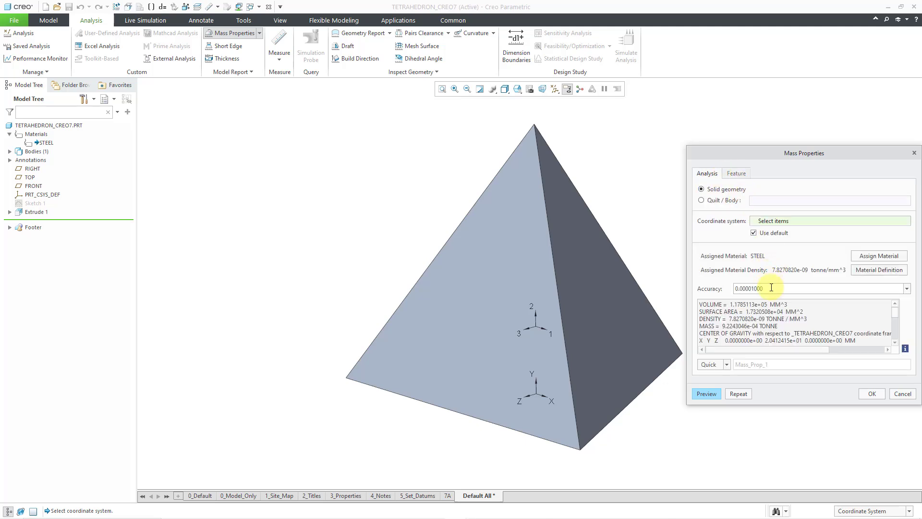
Save the mass properties analysis as a feature named MASS that creates only the VOLUME and SURF_AREA parameters
{"action": "left_click", "coordinate": [727, 364]}
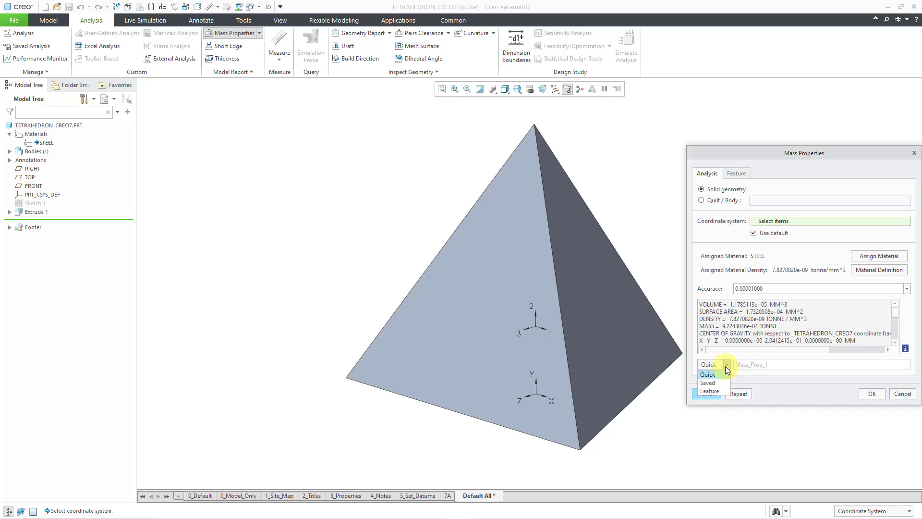
{"action": "left_click", "coordinate": [721, 394]}
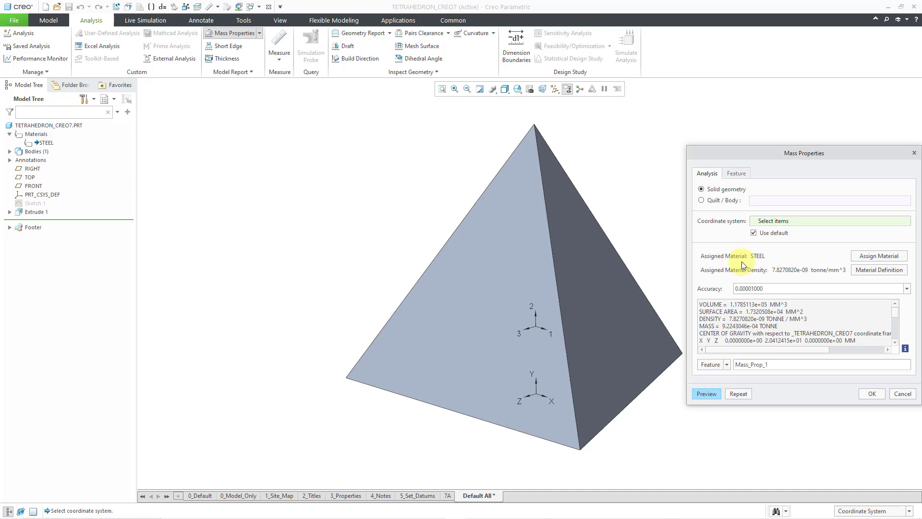
{"action": "left_click", "coordinate": [733, 174]}
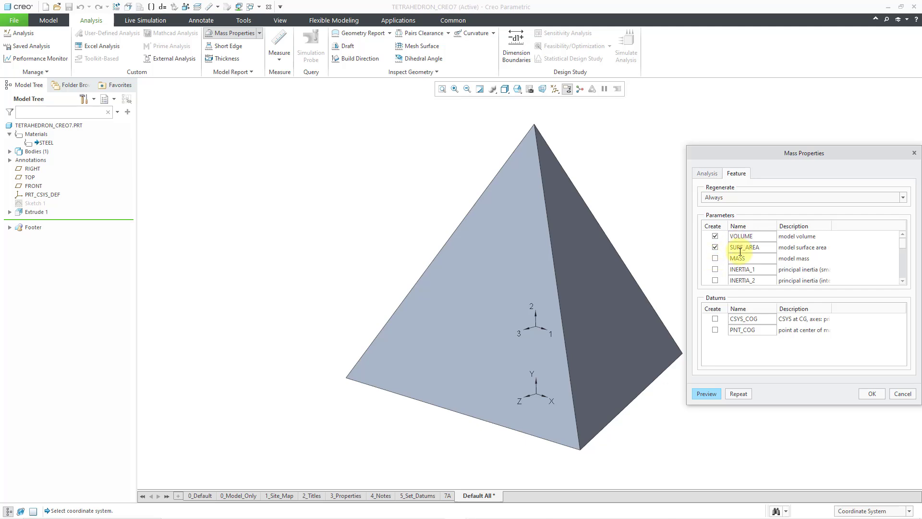
{"action": "left_click", "coordinate": [706, 174]}
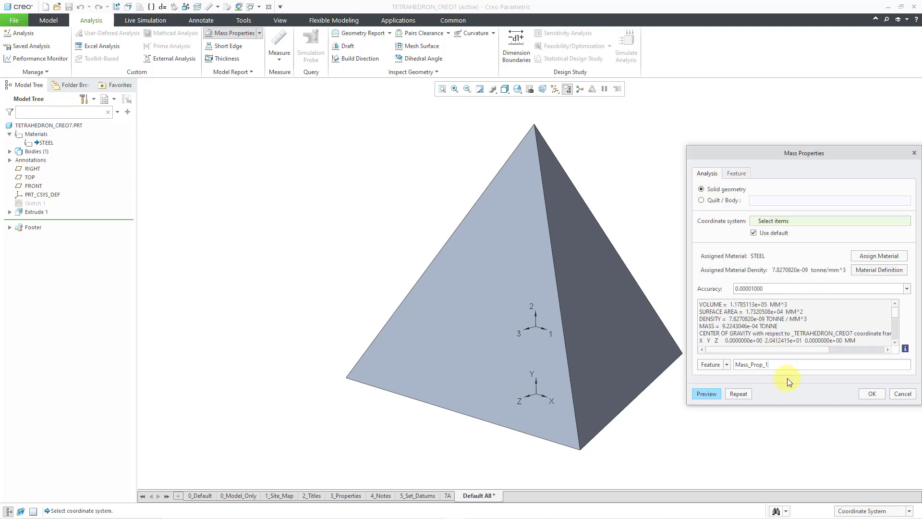
{"action": "key", "text": "BackSpace"}
{"action": "key", "text": "BackSpace"}
{"action": "key", "text": "BackSpace"}
{"action": "key", "text": "BackSpace"}
{"action": "left_click", "coordinate": [870, 392]}
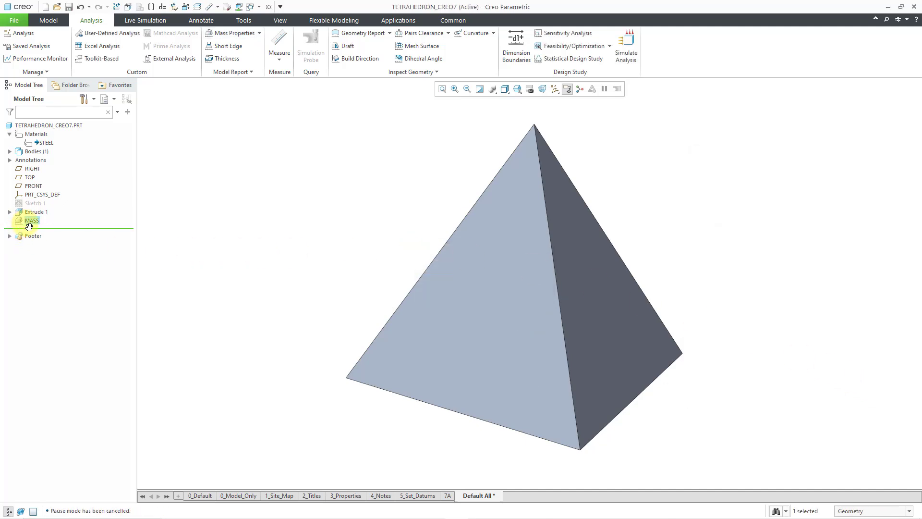
{"action": "left_click", "coordinate": [249, 228]}
Place a flat-to-screen note in the empty space beside the tetrahedron's apex with the text "VOLUME: &volume:fid_mass"
{"action": "left_click", "coordinate": [204, 21]}
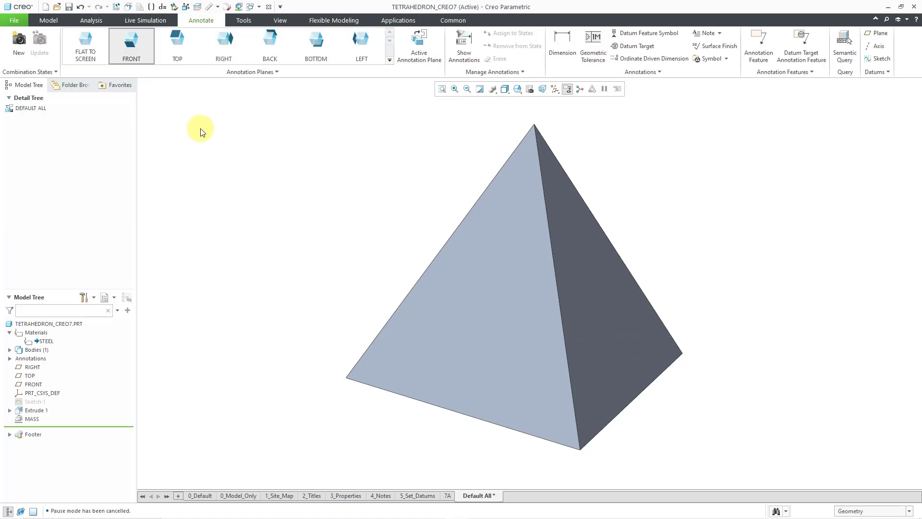
{"action": "left_click", "coordinate": [85, 53]}
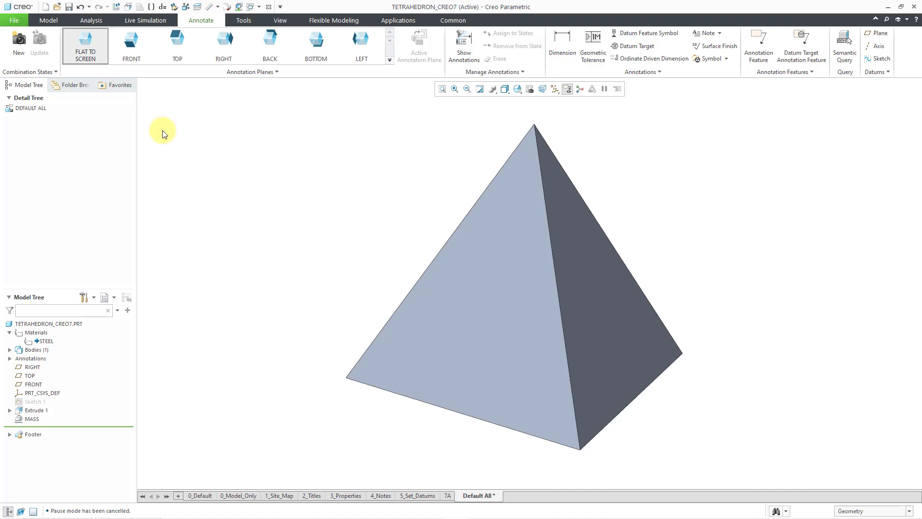
{"action": "left_click", "coordinate": [710, 37]}
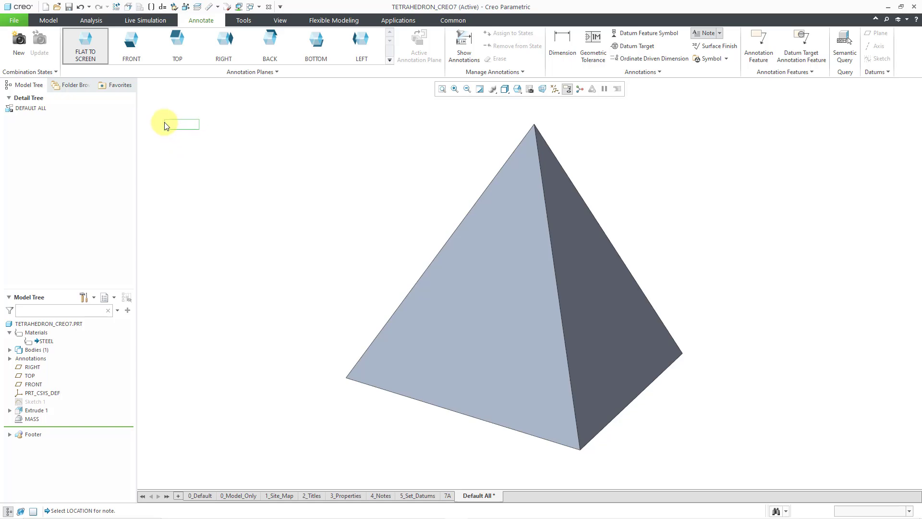
{"action": "left_click", "coordinate": [162, 122]}
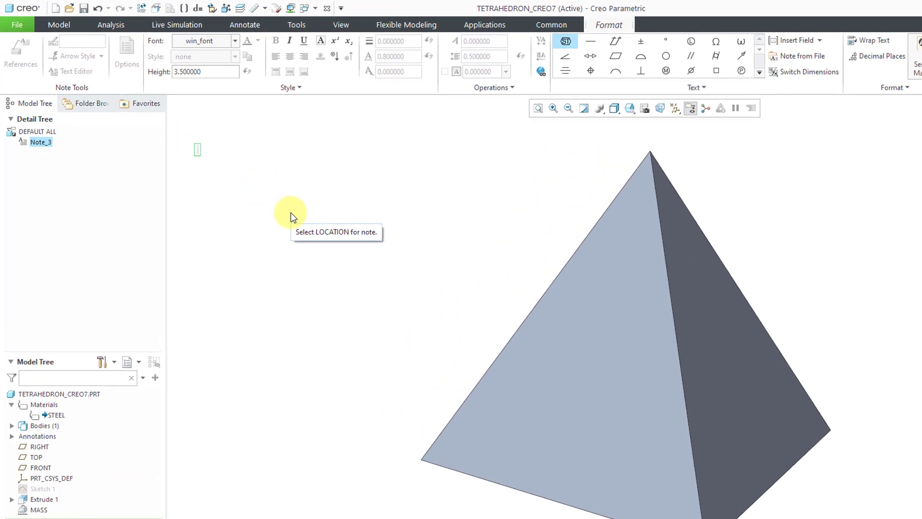
{"action": "type", "text": "VOLUME: &"}
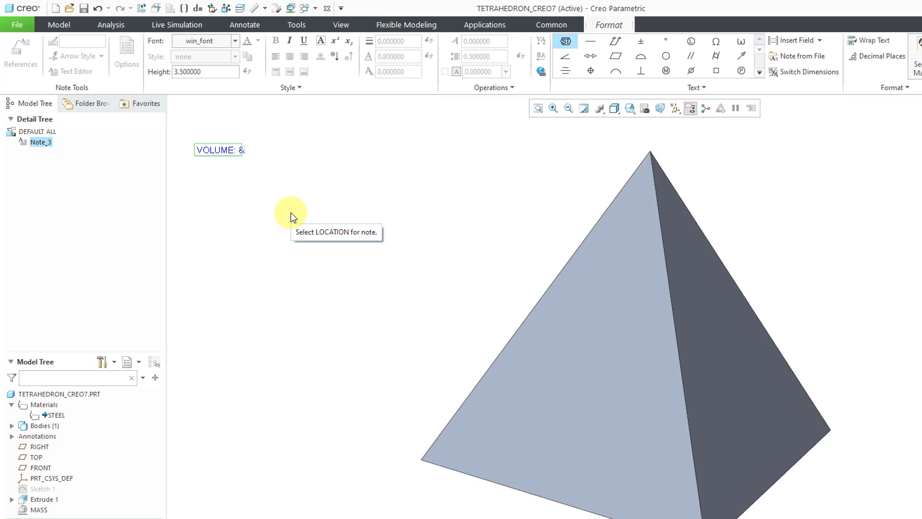
{"action": "type", "text": "volume:fid_"}
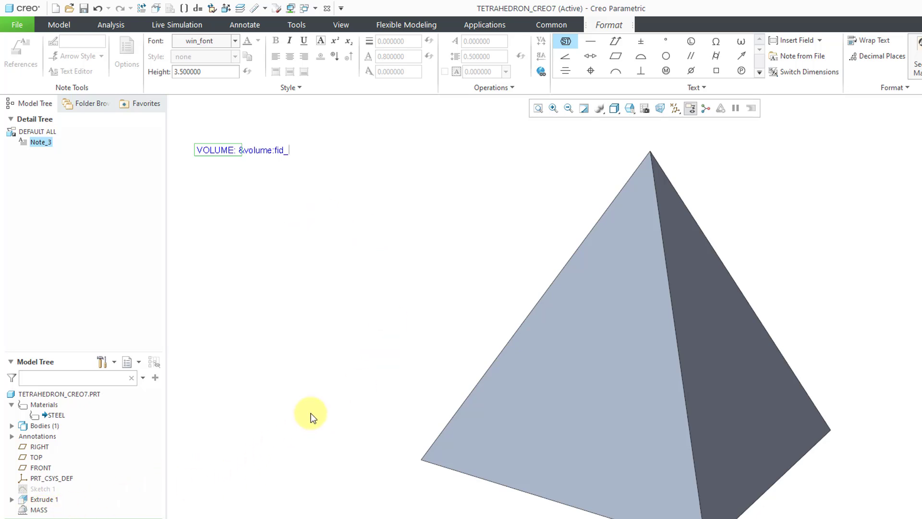
{"action": "type", "text": "mass"}
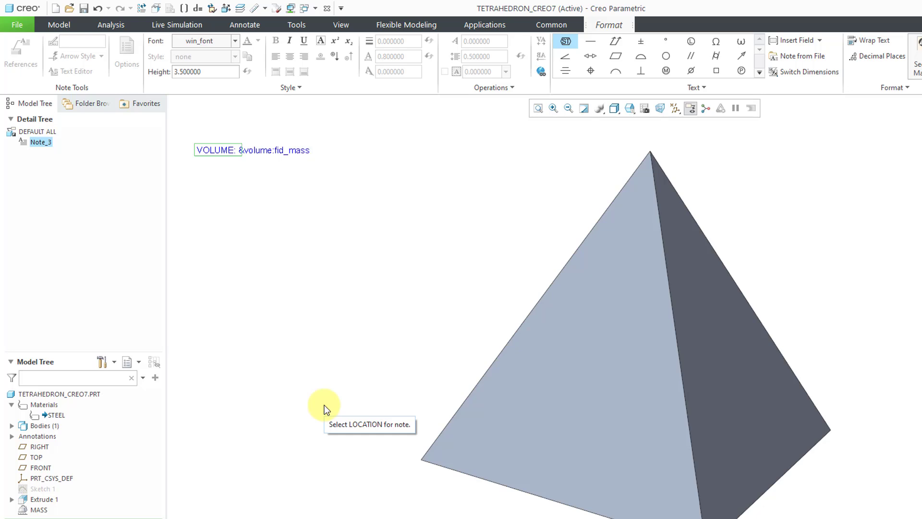
{"action": "key", "text": "Return"}
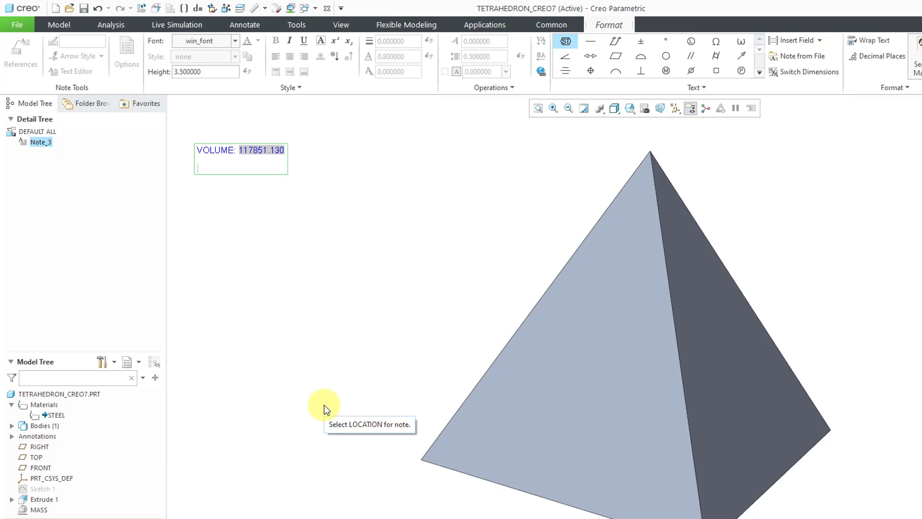
{"action": "key", "text": "BackSpace"}
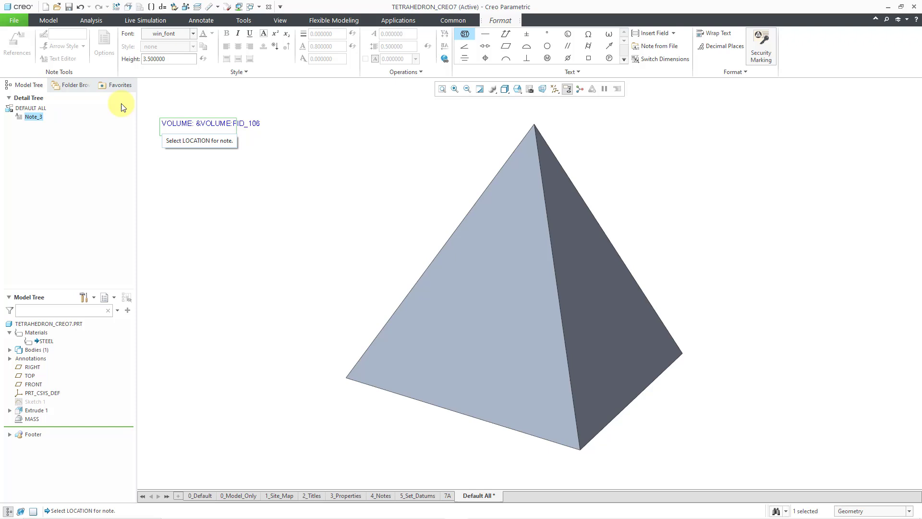
{"action": "left_click", "coordinate": [191, 165]}
Add the line "SURFACE AREA: &surf_area:fid_mass" above the volume line in the note
{"action": "left_click", "coordinate": [70, 62]}
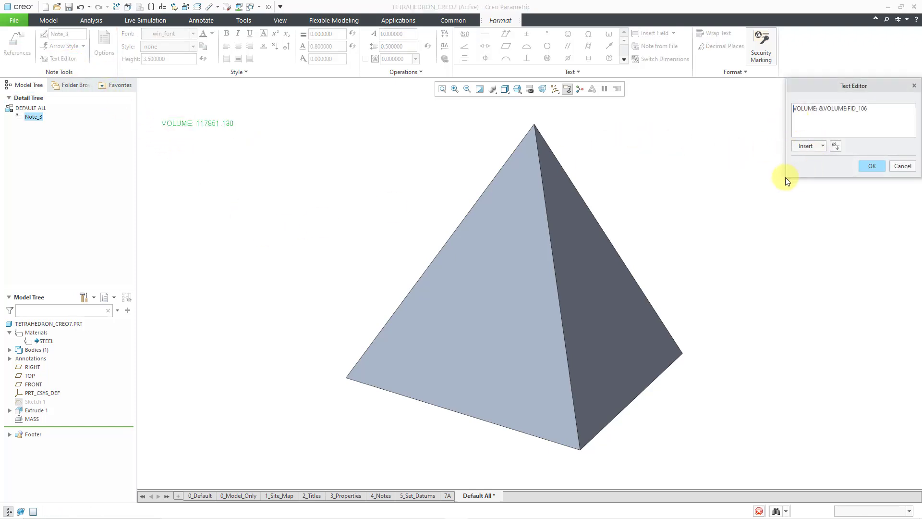
{"action": "left_click_drag", "start_coordinate": [786, 176], "coordinate": [717, 235]}
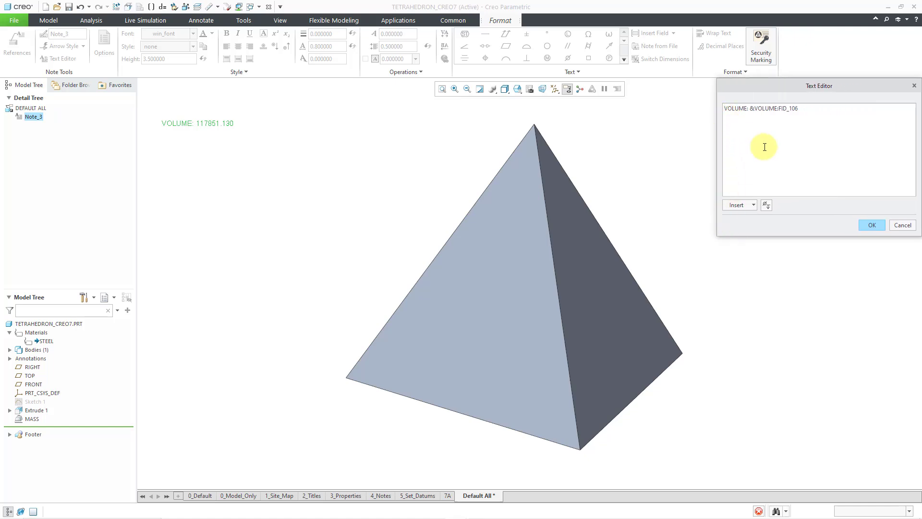
{"action": "key", "text": "Return"}
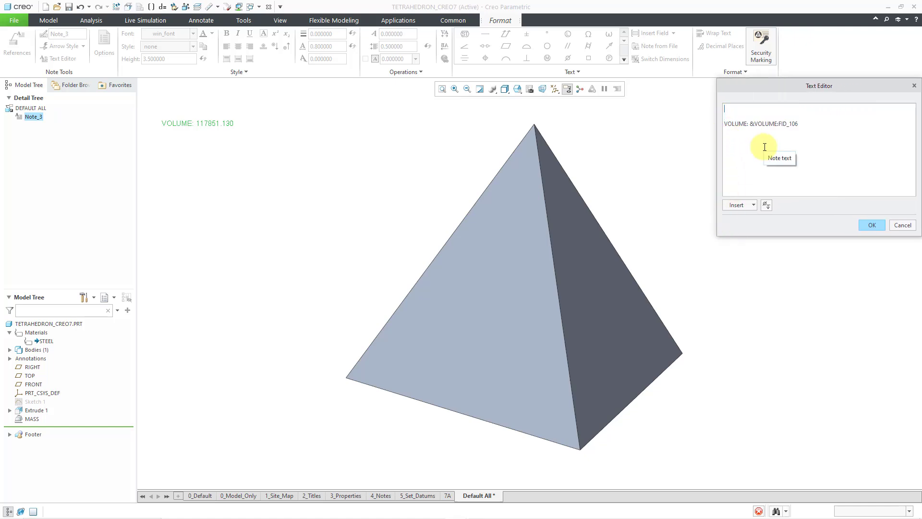
{"action": "type", "text": "SURF"}
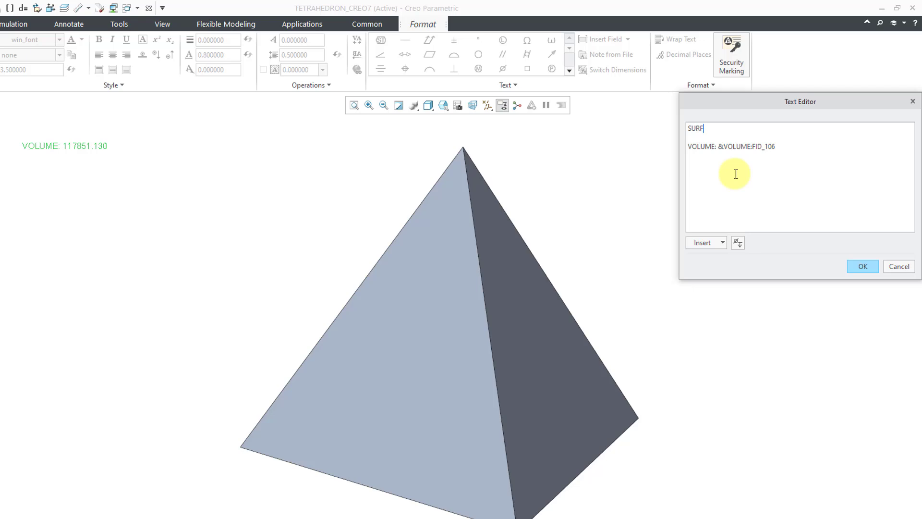
{"action": "type", "text": "ACE AREA: &surf_area:f"}
{"action": "type", "text": "id_mass"}
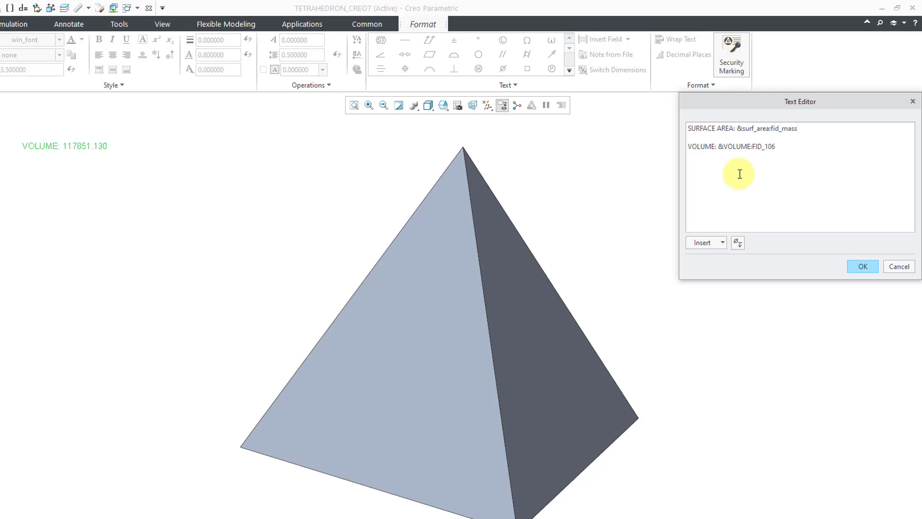
{"action": "left_click", "coordinate": [863, 267]}
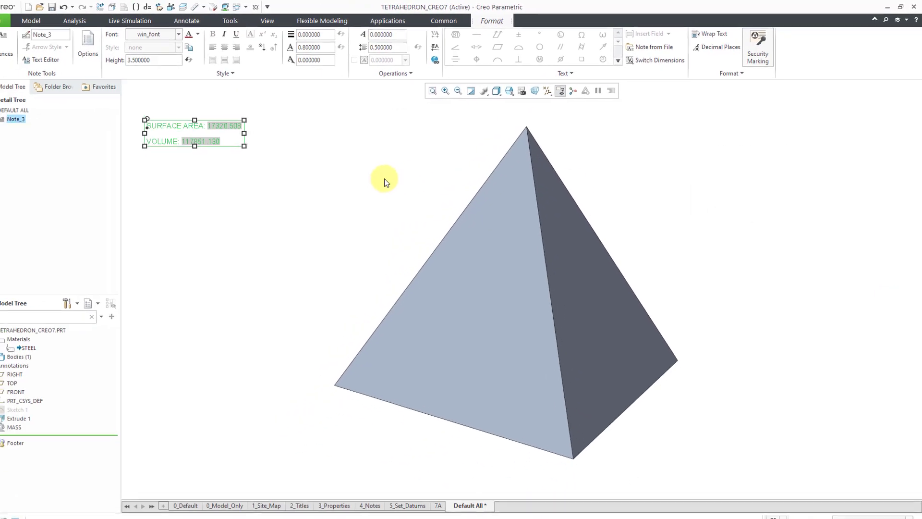
Set the text height of the surface area and volume note to 8
{"action": "double_click", "coordinate": [164, 59]}
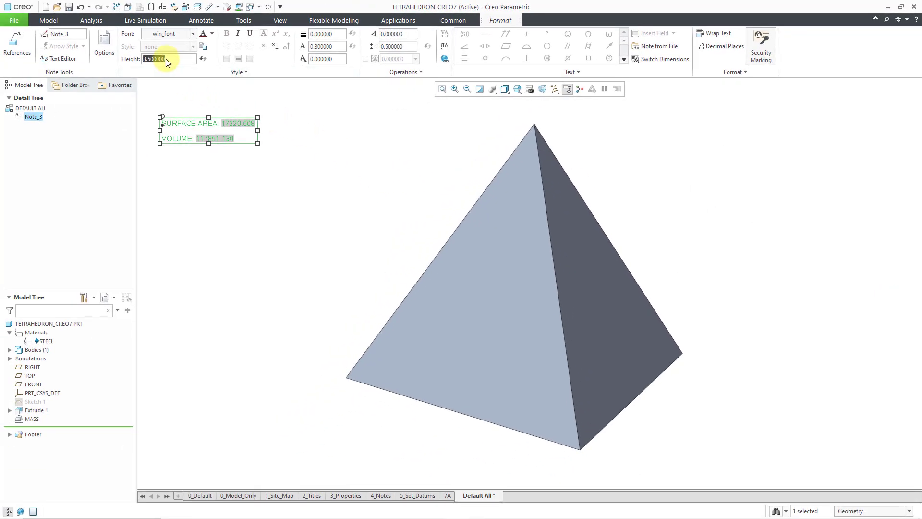
{"action": "type", "text": "8"}
{"action": "key", "text": "Return"}
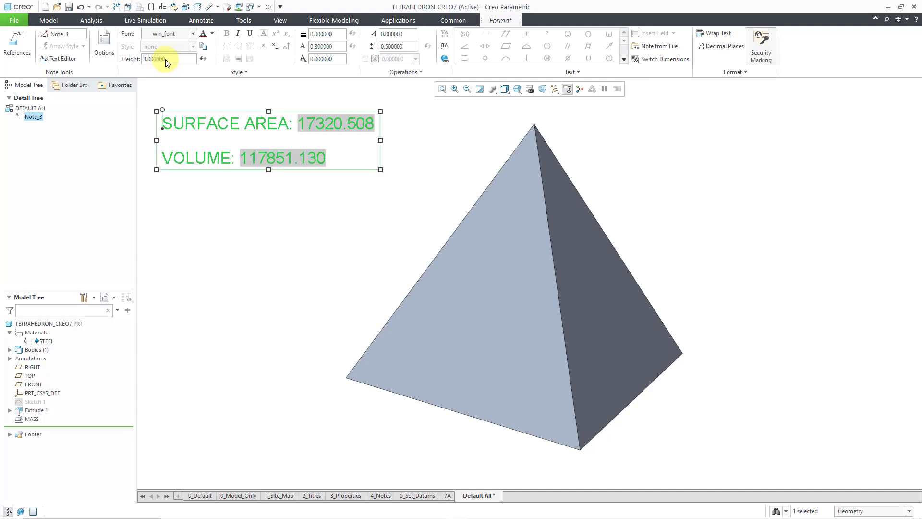
{"action": "left_click", "coordinate": [281, 244]}
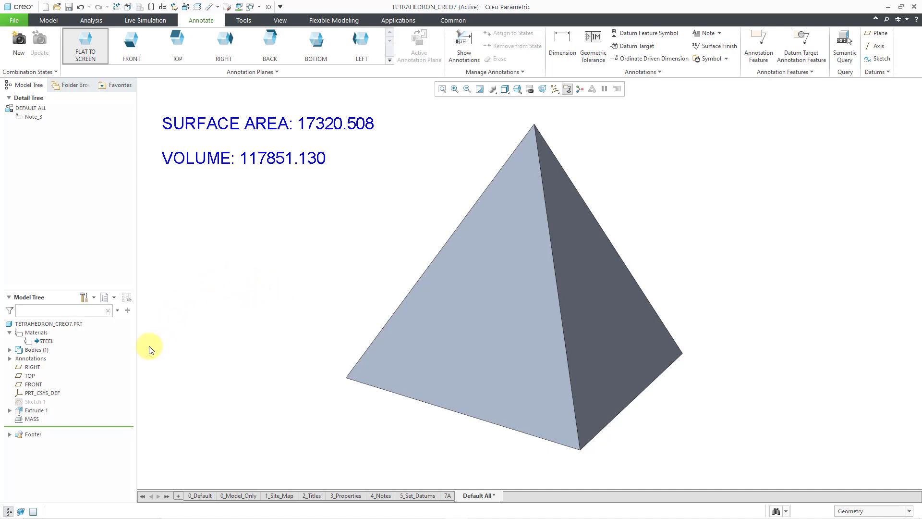
Show the base edge dimension d0 of Sketch 1 as an annotation on the model
{"action": "left_click", "coordinate": [35, 401]}
{"action": "right_click", "coordinate": [38, 405]}
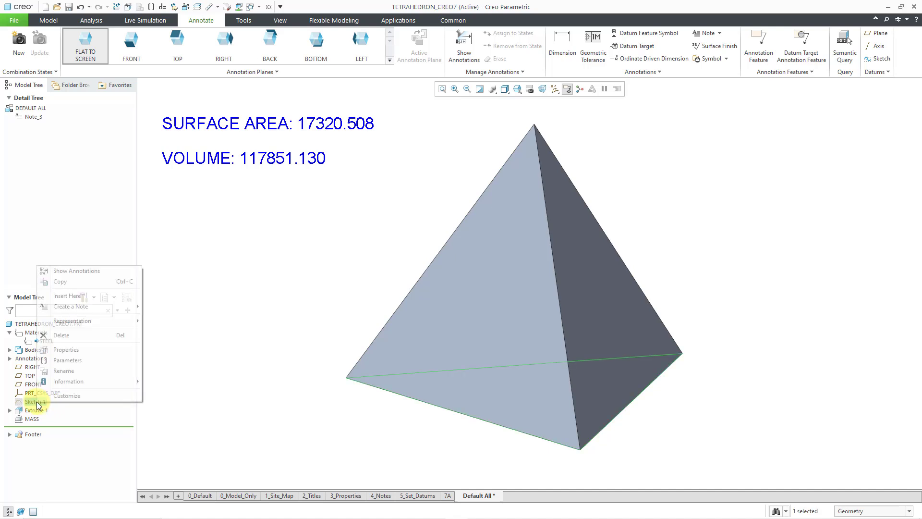
{"action": "left_click", "coordinate": [76, 271]}
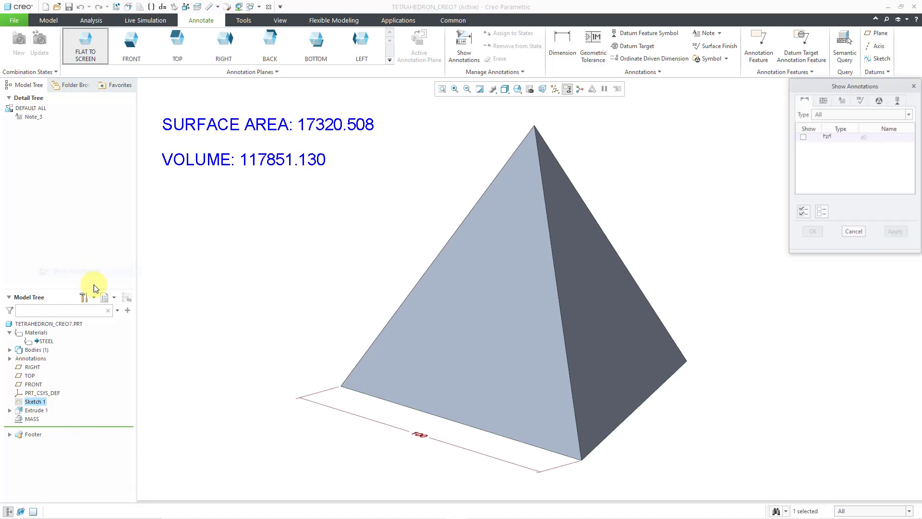
{"action": "left_click", "coordinate": [421, 436]}
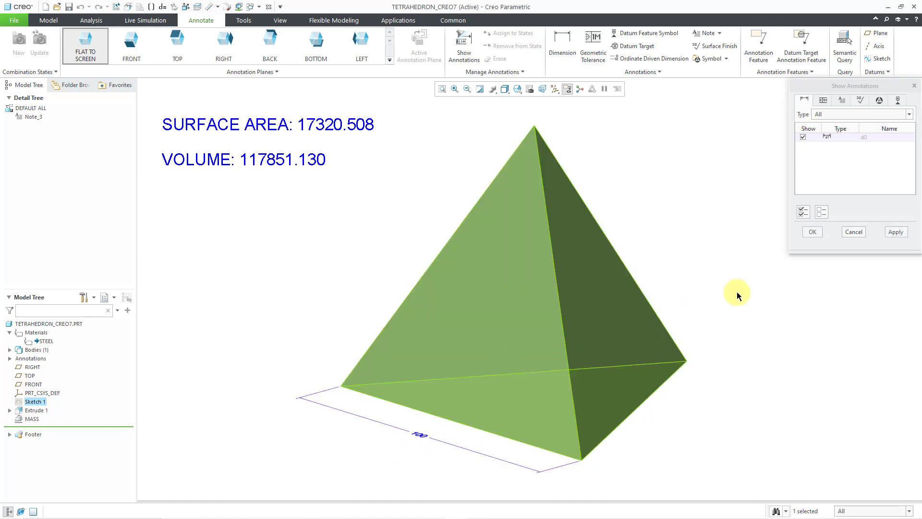
{"action": "left_click", "coordinate": [812, 232]}
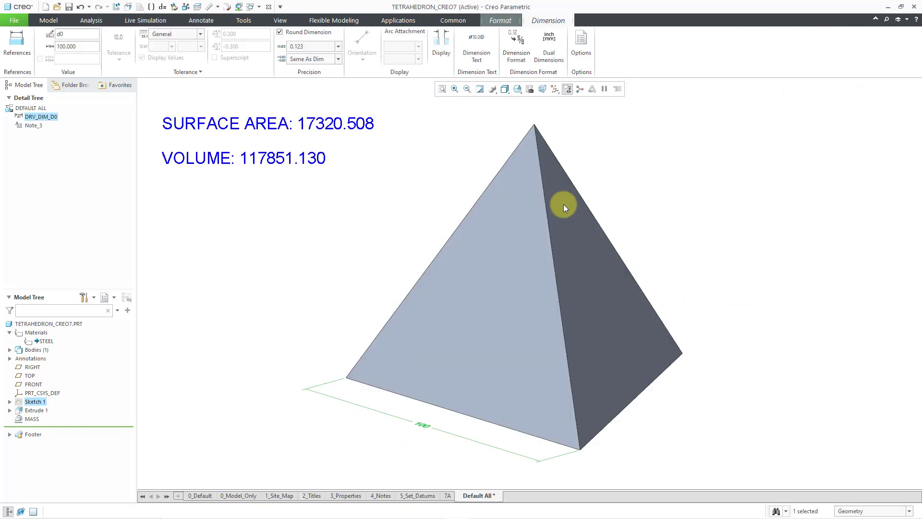
{"action": "left_click", "coordinate": [350, 212]}
{"action": "mouse_move", "coordinate": [439, 220]}
{"action": "middle_mouse_down"}
{"action": "mouse_move", "coordinate": [471, 218]}
{"action": "mouse_move", "coordinate": [444, 230]}
{"action": "middle_mouse_up"}
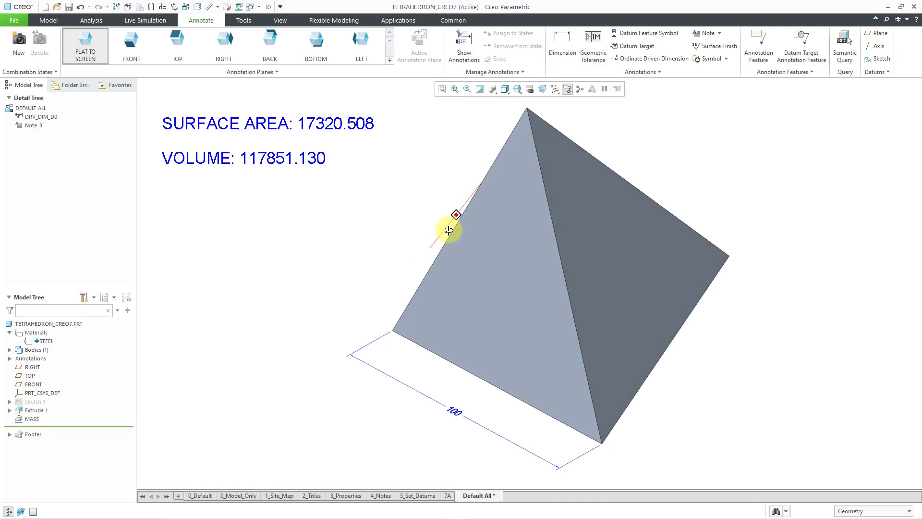